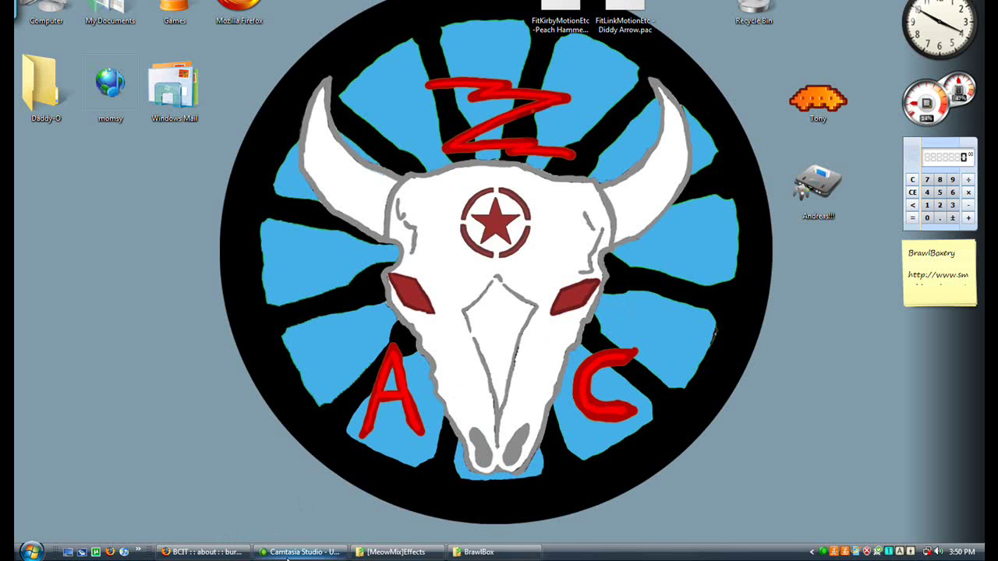
# Step: Restore the BrawlBox folder window from its taskbar button
pyautogui.moveTo(288, 558)
# Step: Launch BrawlBox.exe from the BrawlBox folder and minimize the Explorer window
pyautogui.click(473, 550)
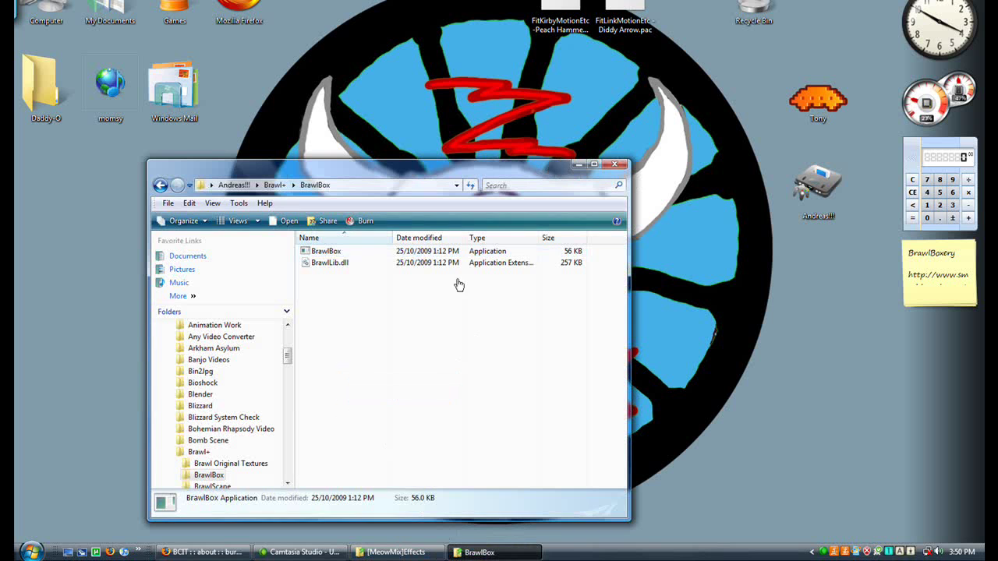
pyautogui.doubleClick(337, 253)
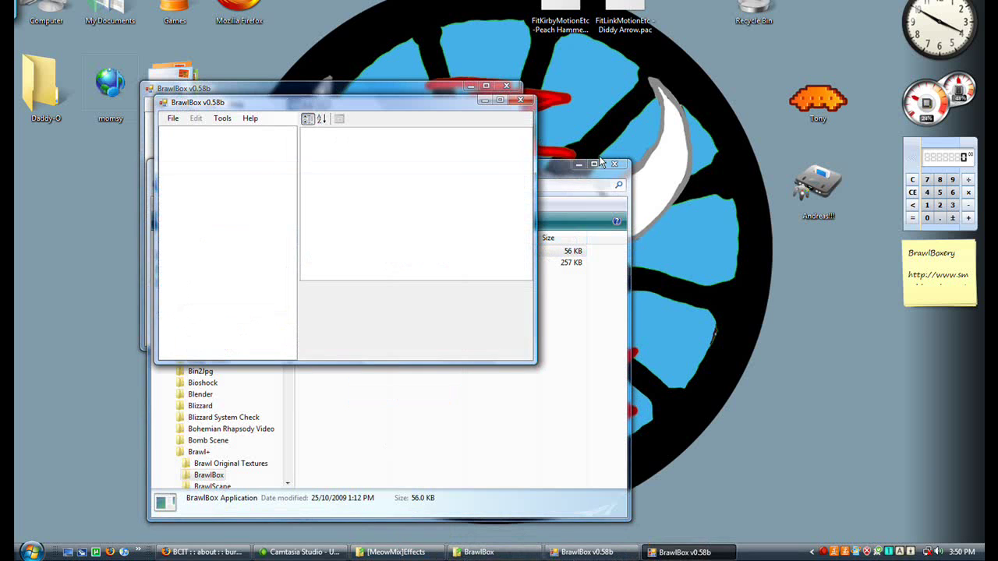
pyautogui.click(580, 164)
# Step: Arrange the two BrawlBox windows side by side, left and right, and enlarge both
pyautogui.moveTo(430, 106); pyautogui.dragTo(755, 114)
pyautogui.moveTo(384, 91); pyautogui.dragTo(283, 116)
pyautogui.moveTo(419, 375); pyautogui.dragTo(455, 406)
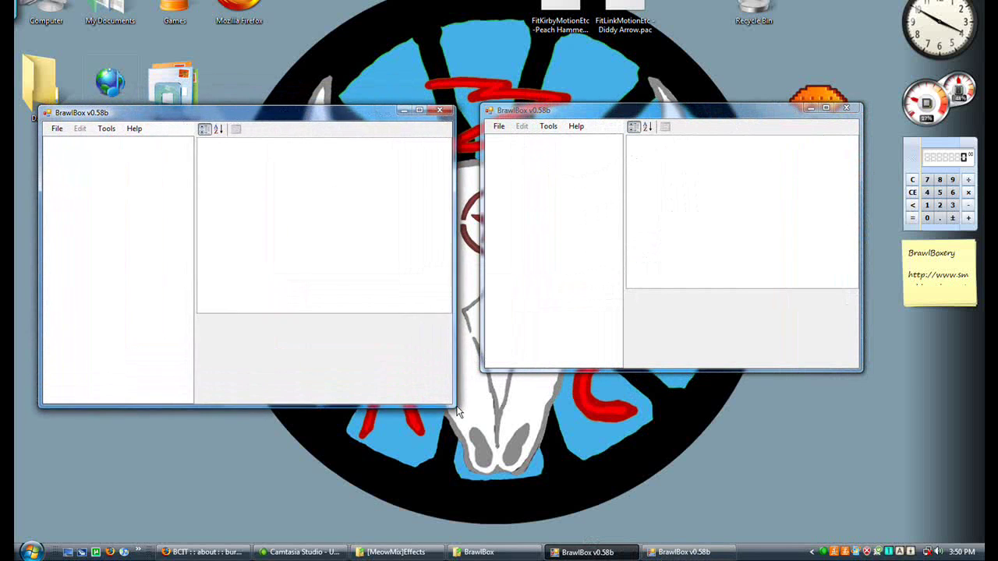
pyautogui.moveTo(530, 111); pyautogui.dragTo(512, 111)
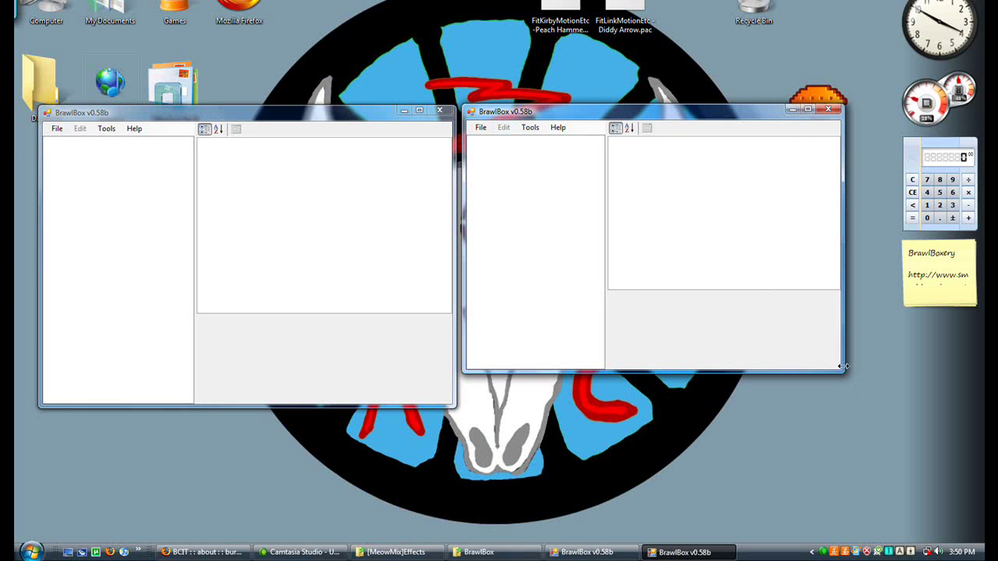
pyautogui.moveTo(843, 372); pyautogui.dragTo(881, 402)
# Step: Open FitLinkMotionEtc.pac in the left BrawlBox window
pyautogui.click(59, 134)
pyautogui.click(57, 130)
pyautogui.click(67, 158)
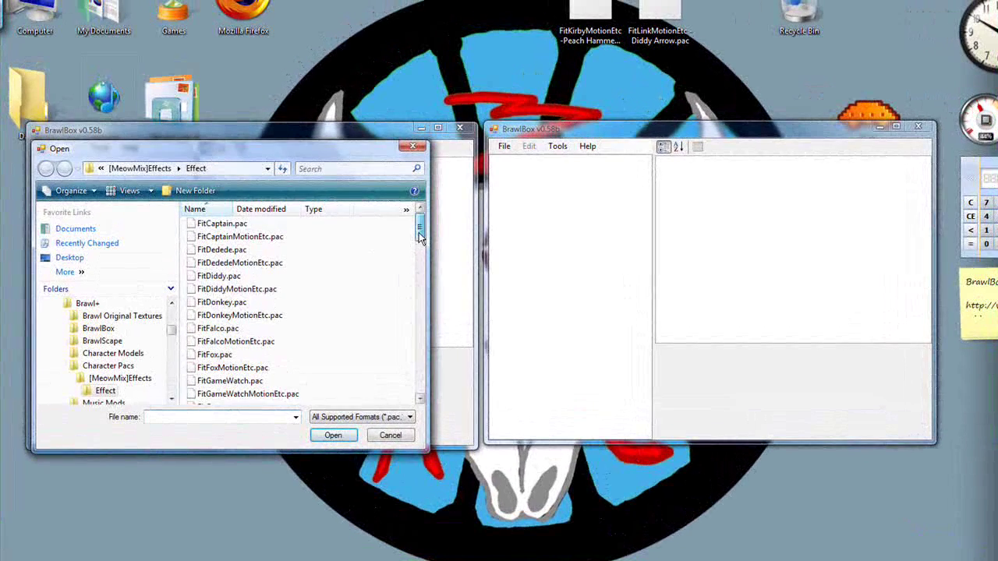
pyautogui.moveTo(420, 238); pyautogui.dragTo(421, 262)
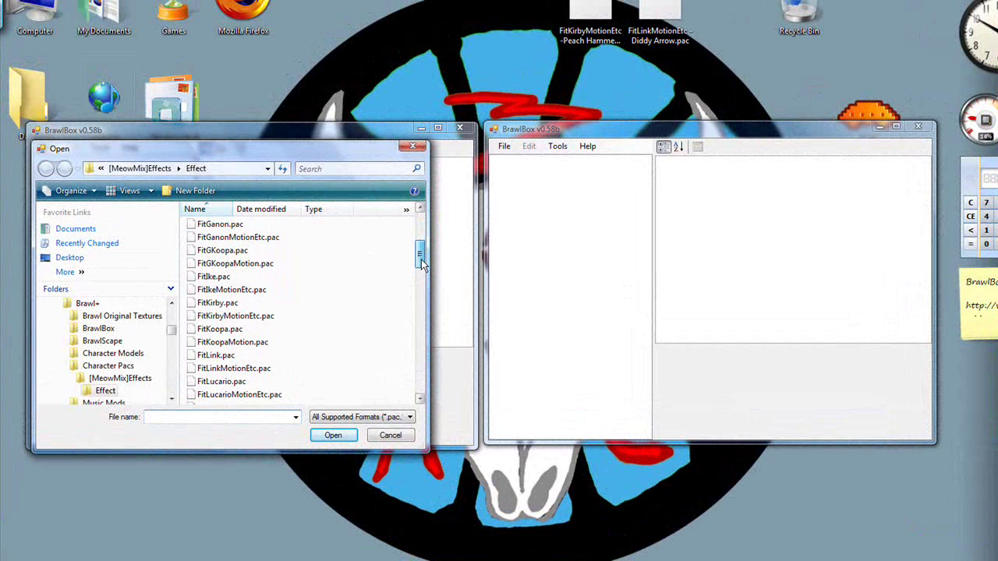
pyautogui.doubleClick(263, 371)
# Step: Open FitDiddyMotionEtc.pac in the right BrawlBox window
pyautogui.click(521, 188)
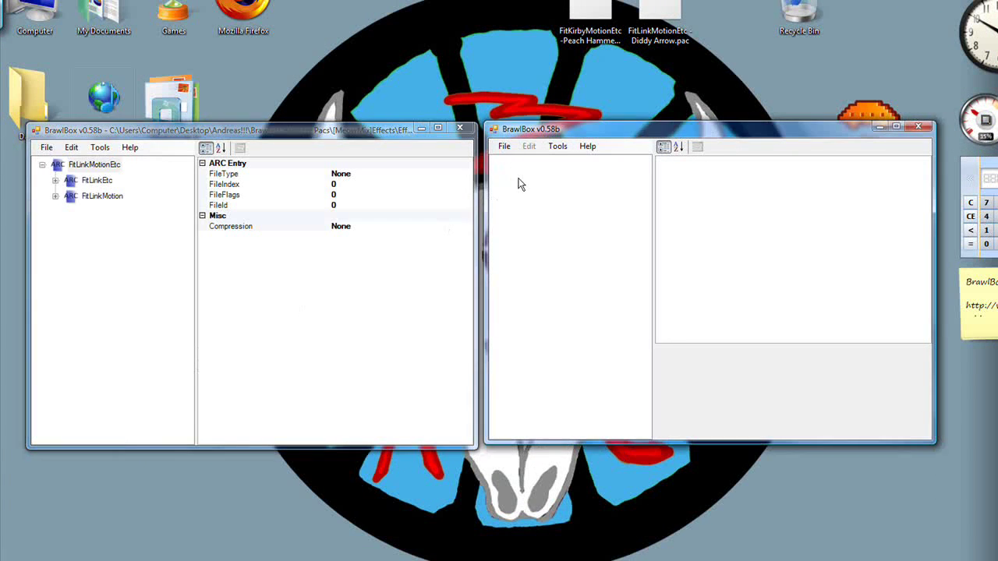
pyautogui.click(505, 146)
pyautogui.click(518, 177)
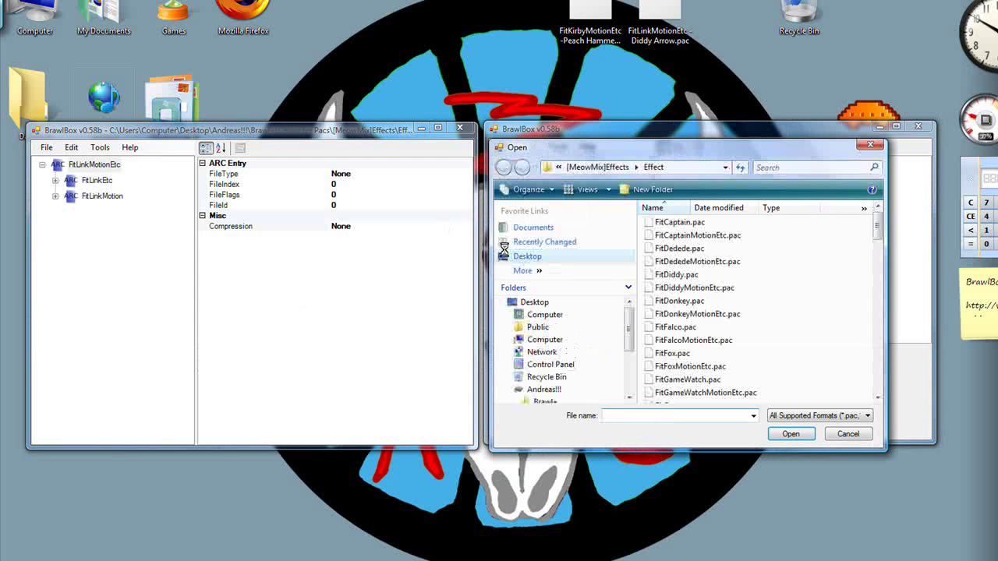
pyautogui.doubleClick(745, 289)
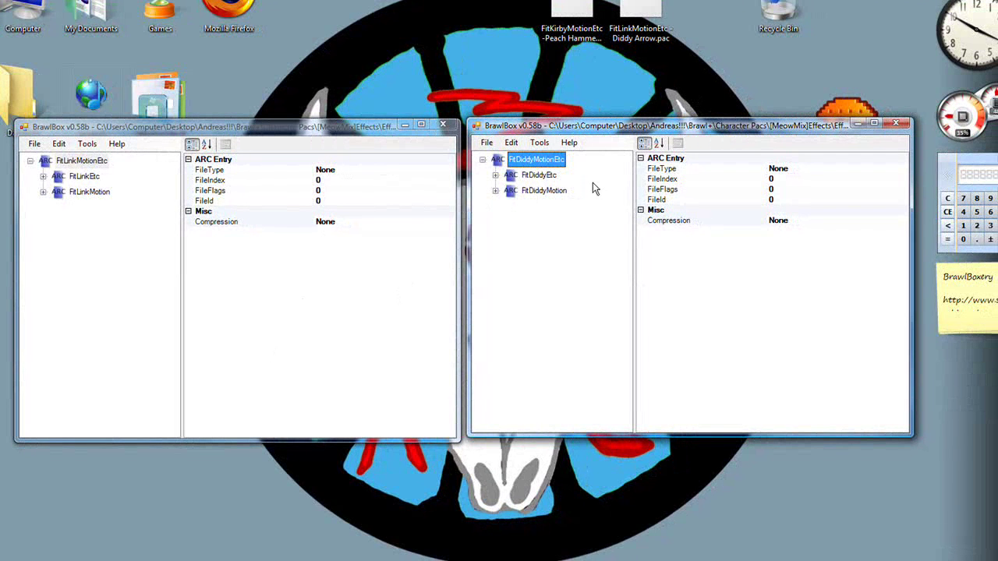
# Step: Expand FitLinkEtc and FitDiddyEtc and browse their contents
pyautogui.click(43, 176)
pyautogui.click(495, 175)
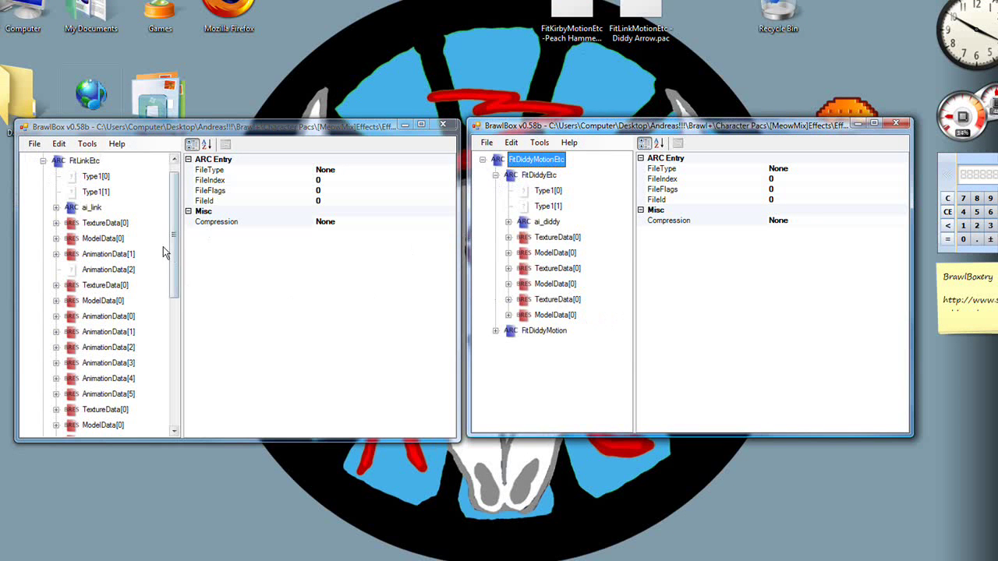
pyautogui.moveTo(174, 232); pyautogui.dragTo(172, 258)
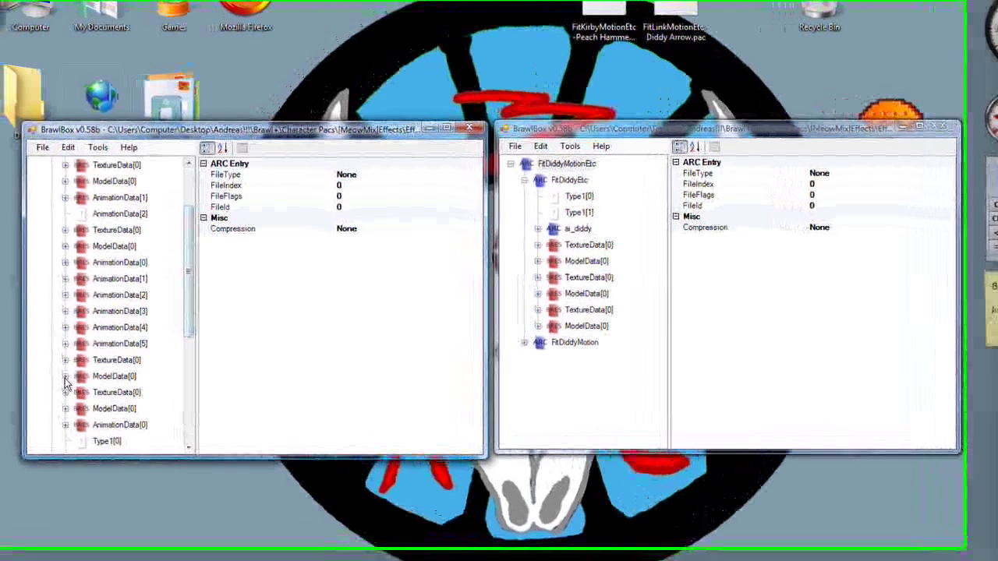
pyautogui.moveTo(203, 312); pyautogui.dragTo(204, 240)
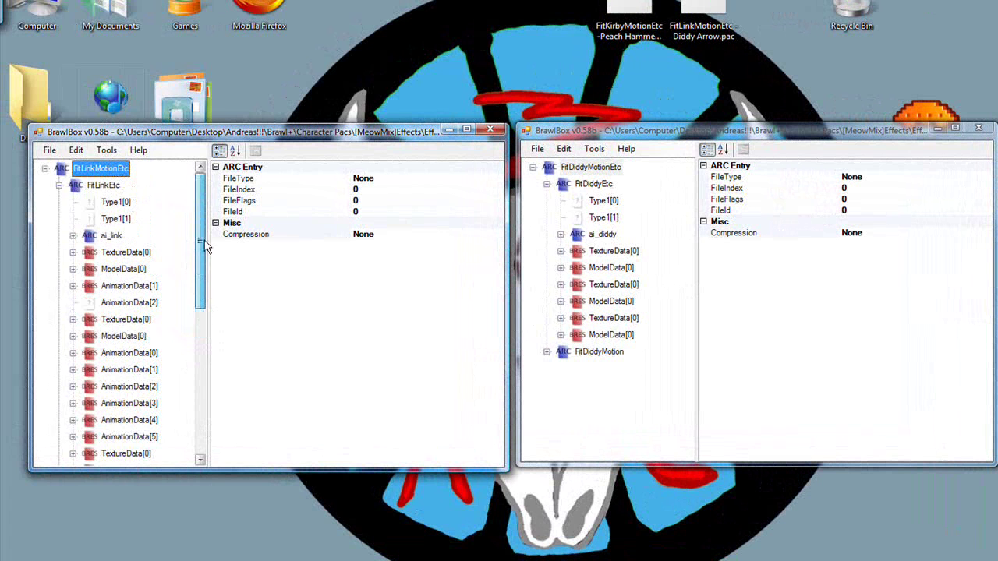
pyautogui.click(117, 188)
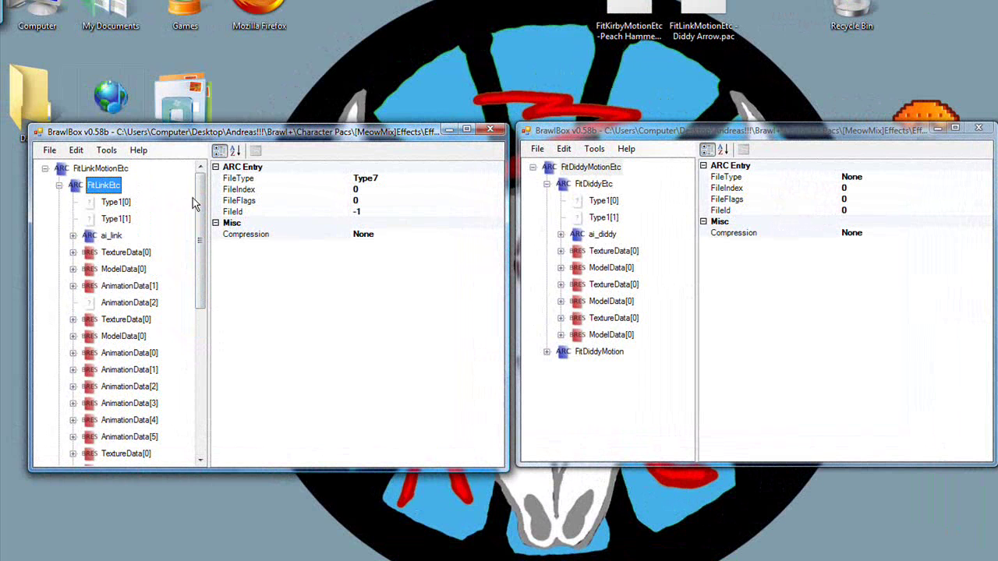
pyautogui.moveTo(200, 203); pyautogui.dragTo(197, 270)
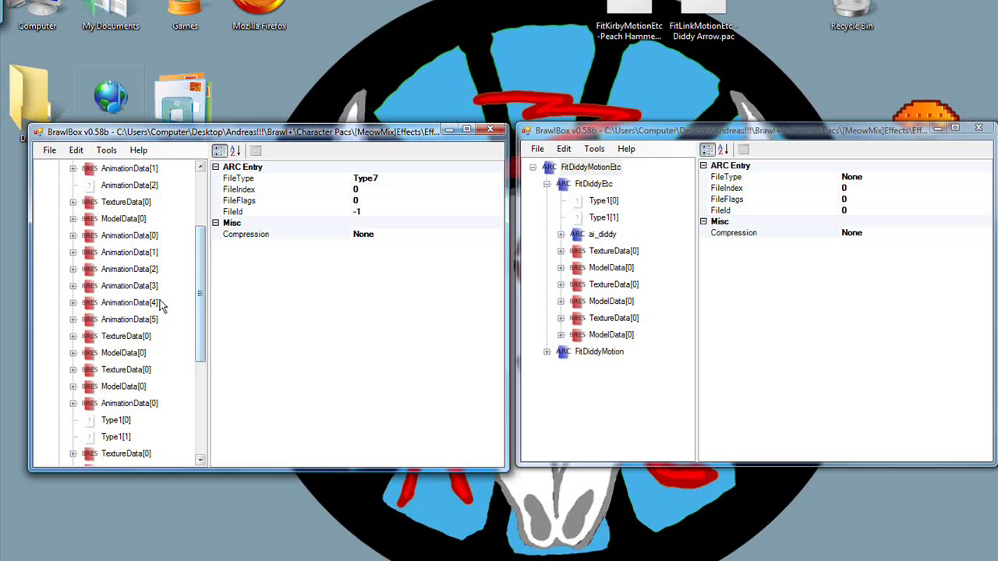
# Step: Expand Link's later ModelData[0] > 3DModels(NW4R) to reveal WpnLinkBowArrow
pyautogui.click(72, 352)
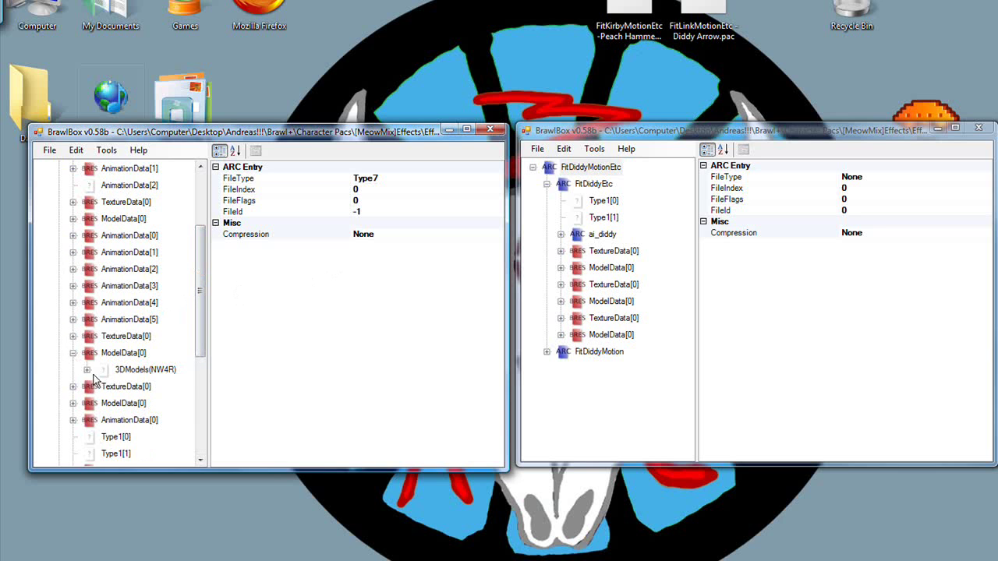
pyautogui.click(87, 370)
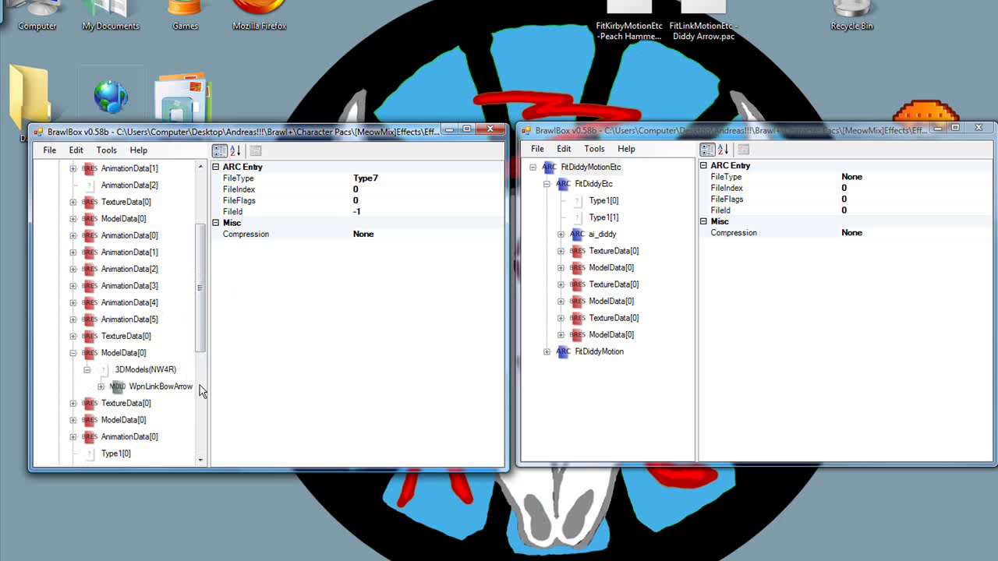
pyautogui.click(167, 387)
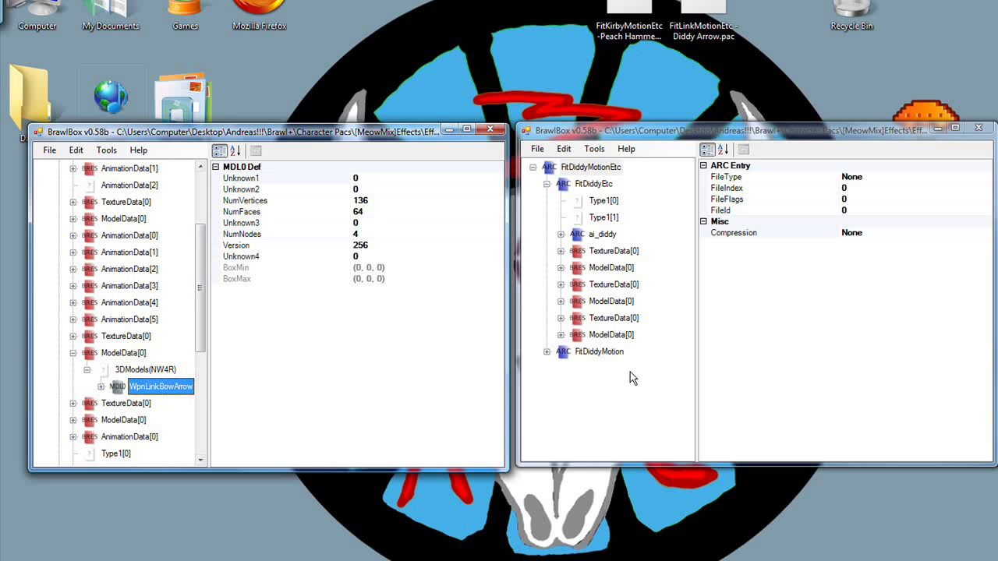
# Step: Expand Diddy's last ModelData[0] to reveal WpnDiddyPeanuts and select that ModelData[0]
pyautogui.click(598, 133)
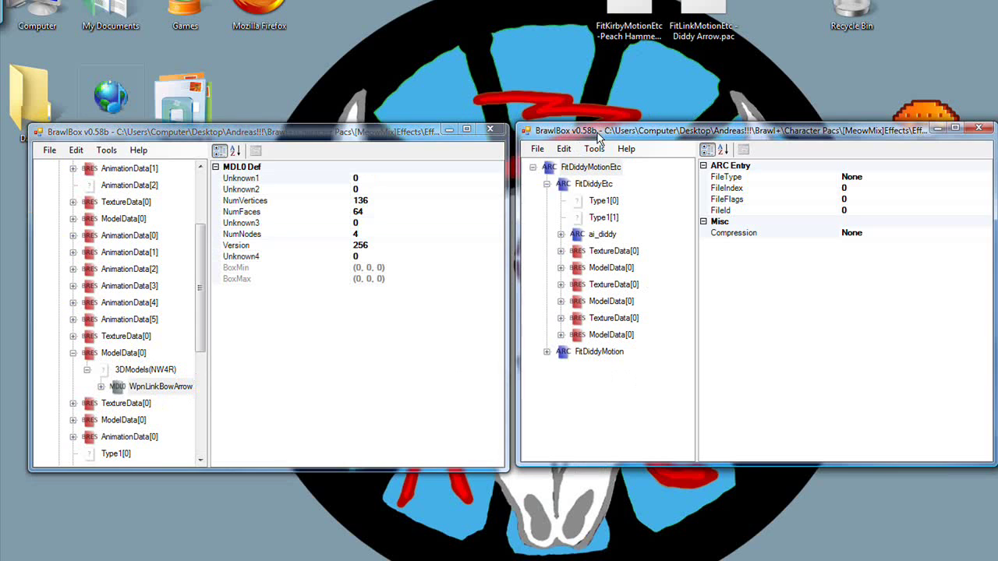
pyautogui.click(561, 336)
pyautogui.click(574, 351)
pyautogui.click(644, 372)
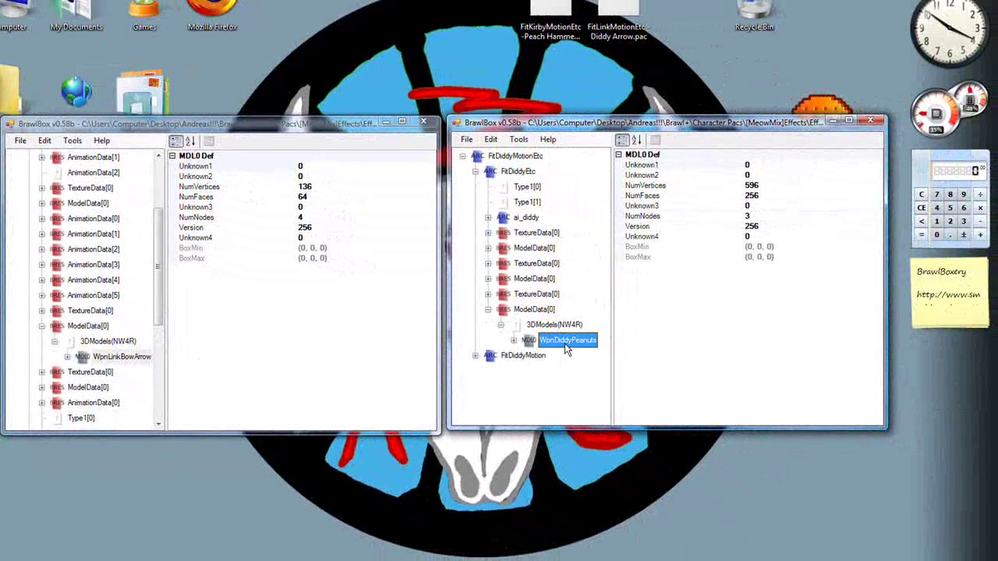
pyautogui.click(535, 311)
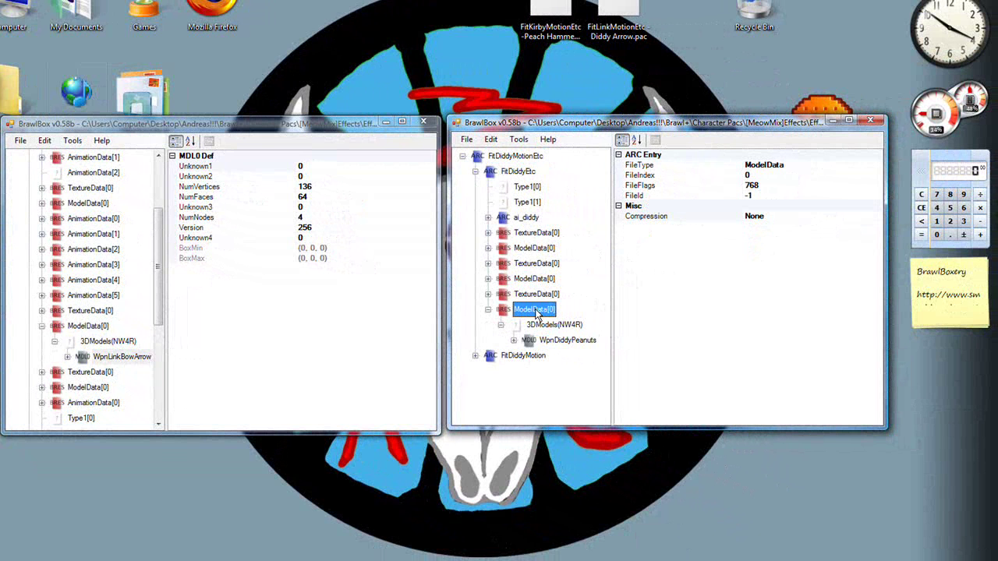
# Step: Export Diddy's ModelData[0] as ModelData[0].brres to the Effect folder, overwriting the old file
pyautogui.rightClick(537, 313)
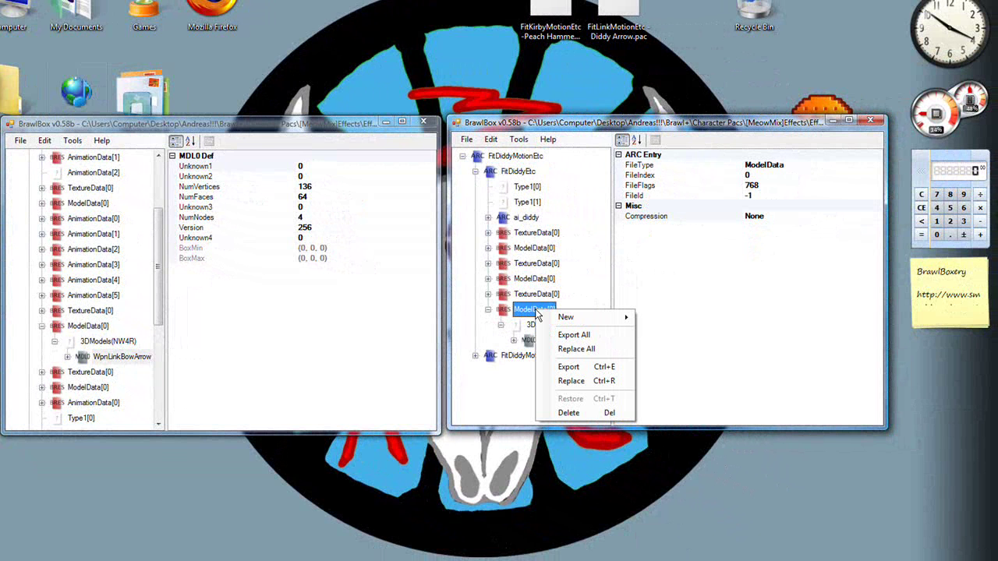
pyautogui.click(581, 372)
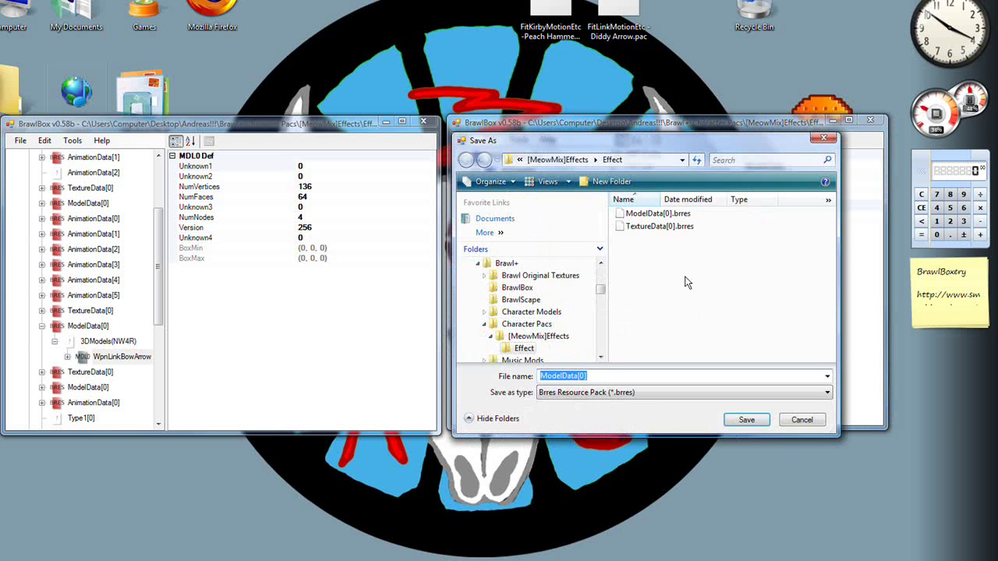
pyautogui.click(744, 420)
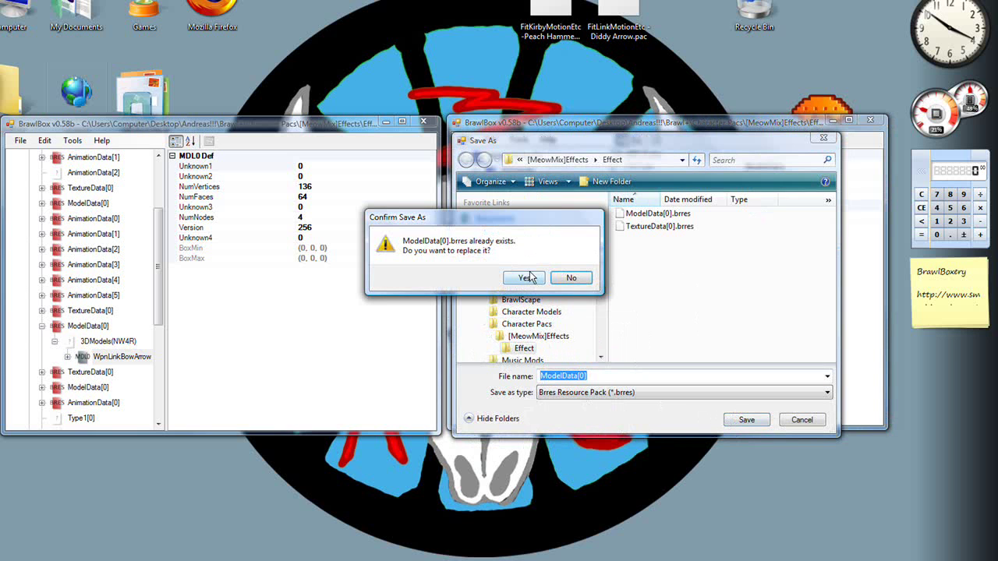
pyautogui.click(530, 281)
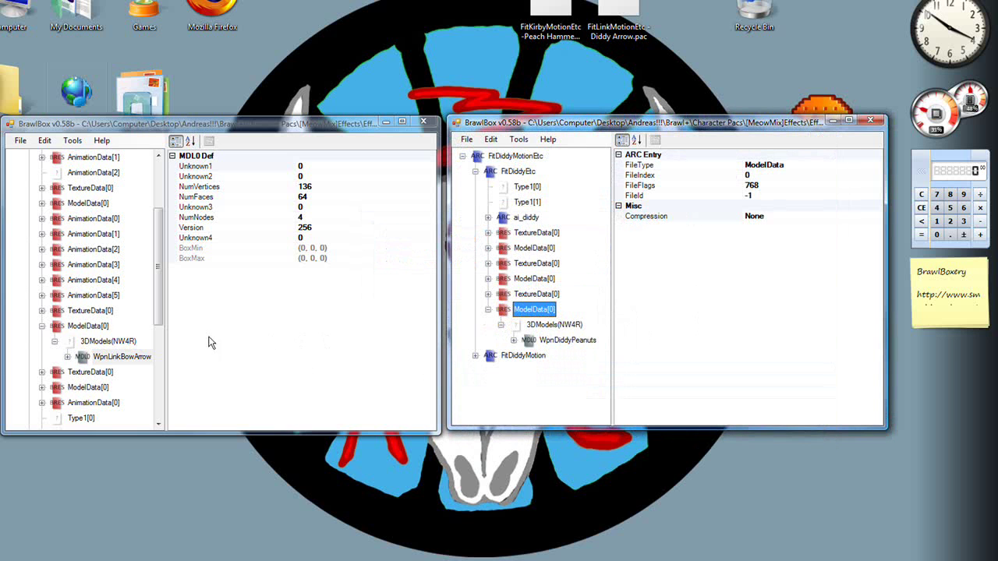
pyautogui.click(89, 327)
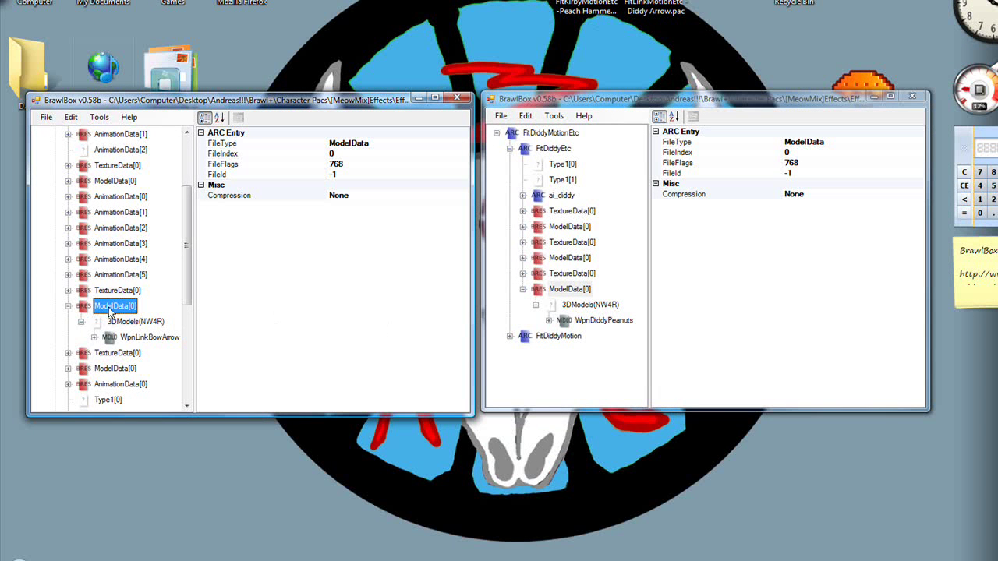
# Step: Replace Link's ModelData[0] with ModelData[0].brres, importing the WpnDiddyPeanuts model
pyautogui.rightClick(110, 311)
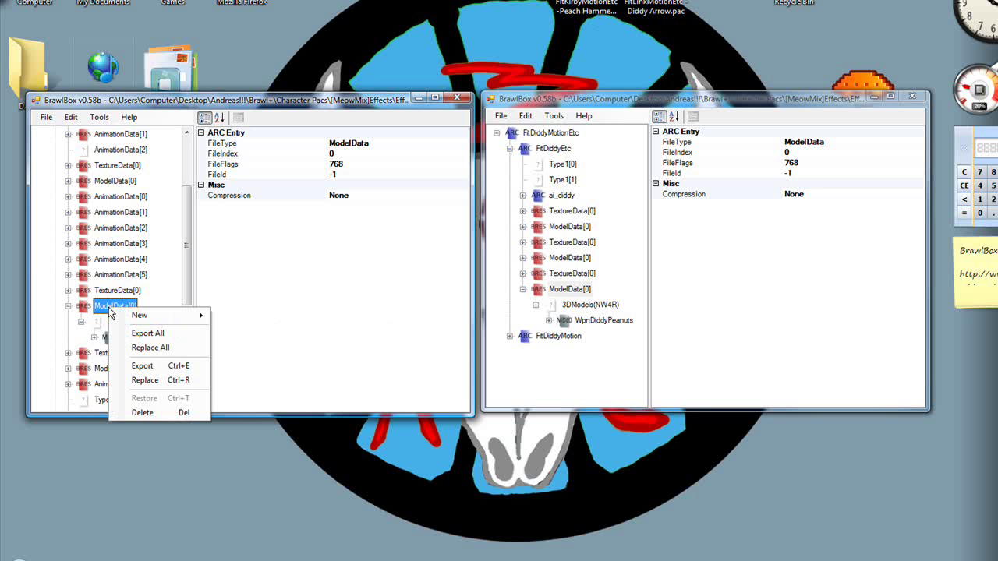
pyautogui.click(155, 381)
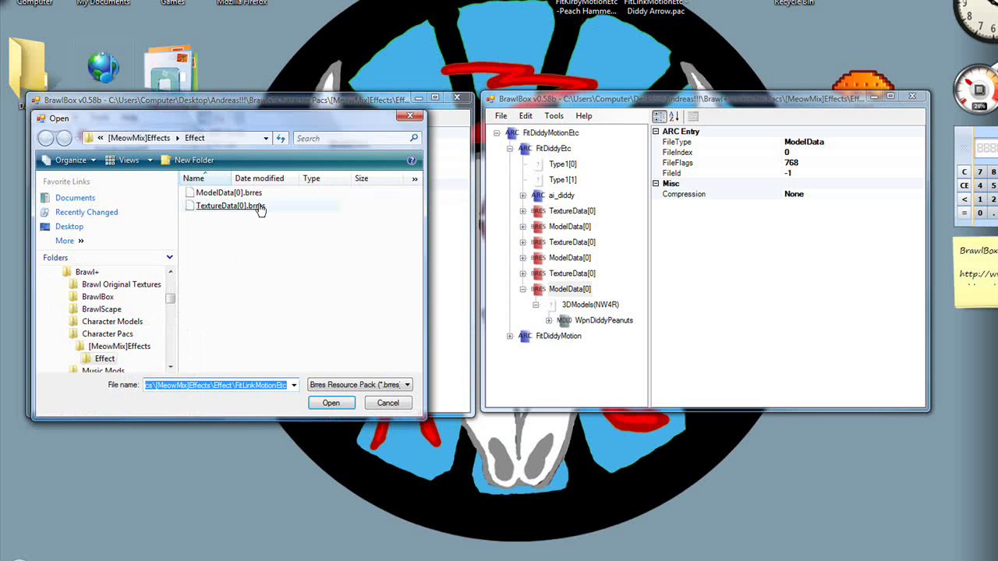
pyautogui.doubleClick(207, 194)
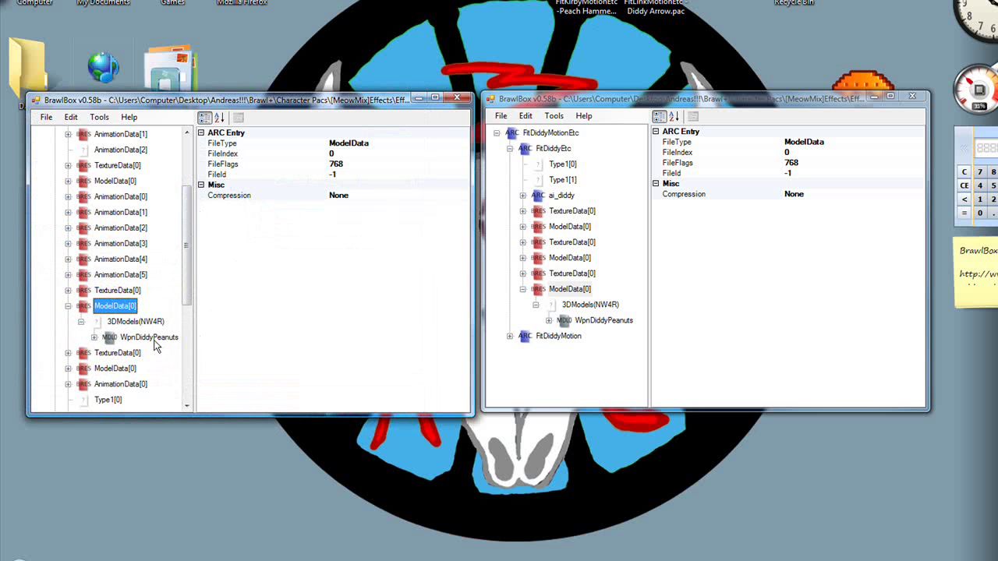
pyautogui.click(148, 337)
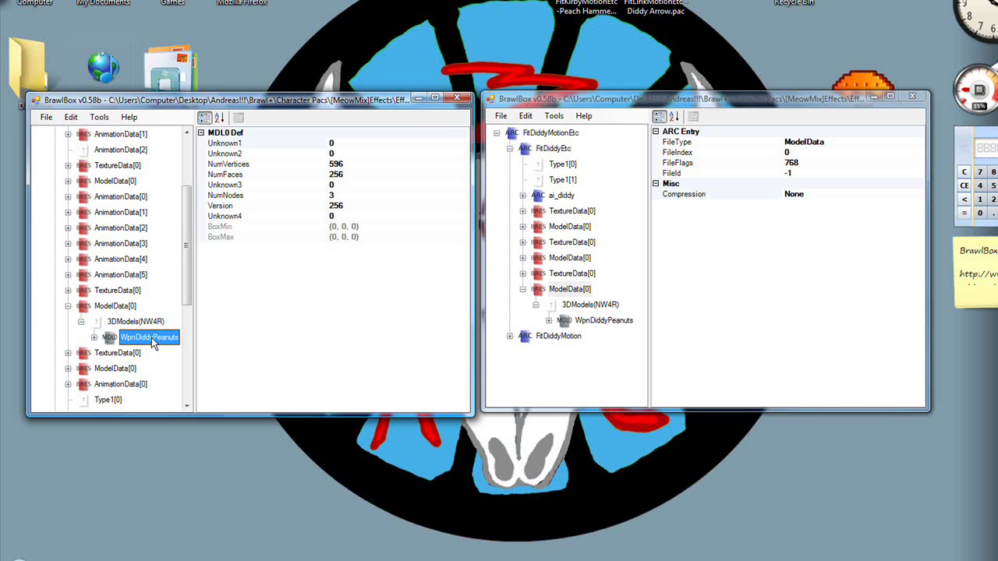
# Step: Rename the imported WpnDiddyPeanuts model to WpnLinkBowArrow
pyautogui.rightClick(152, 337)
pyautogui.click(201, 429)
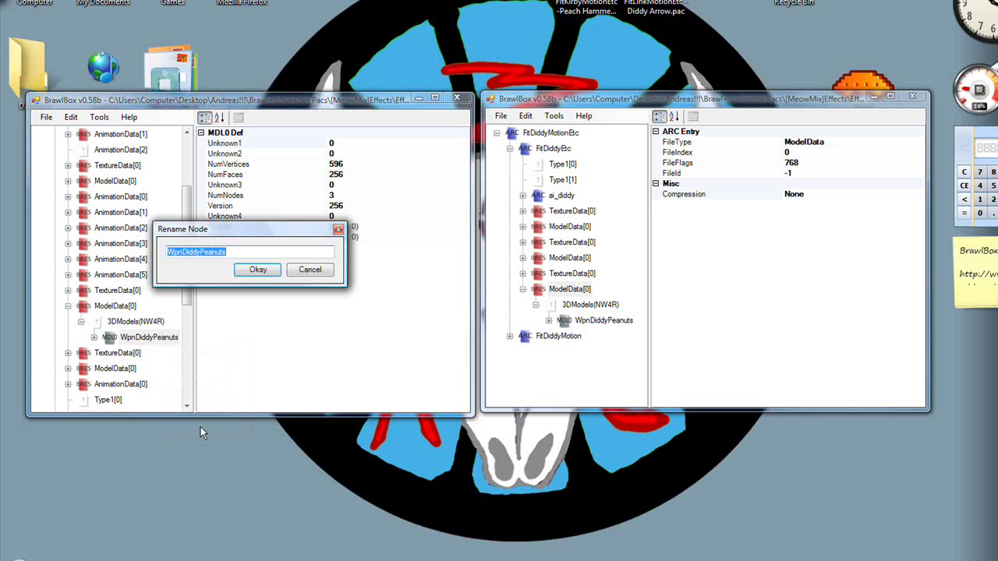
pyautogui.press('End')
pyautogui.press('BackSpace')
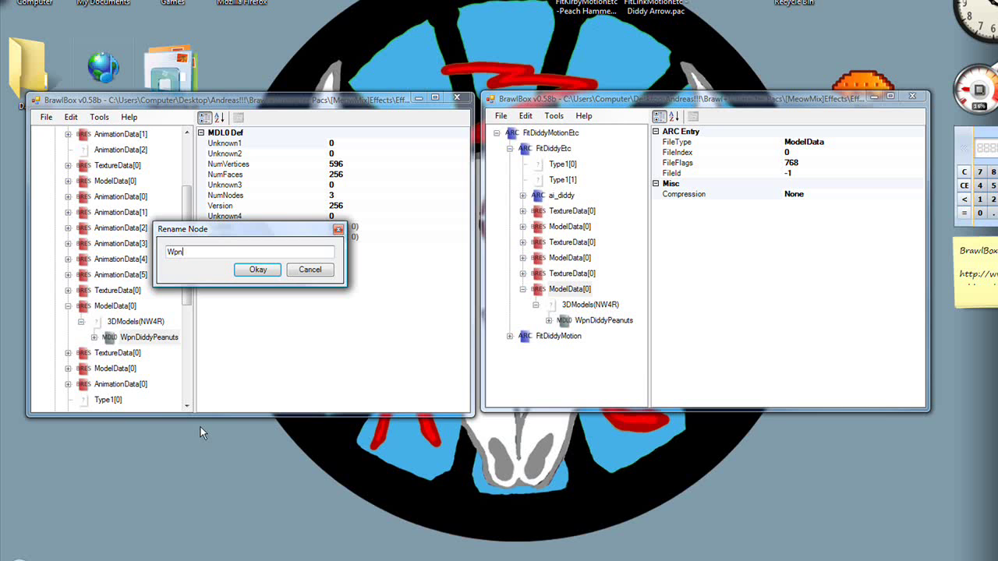
pyautogui.write('LinnkBowArrow')
pyautogui.press('Return')
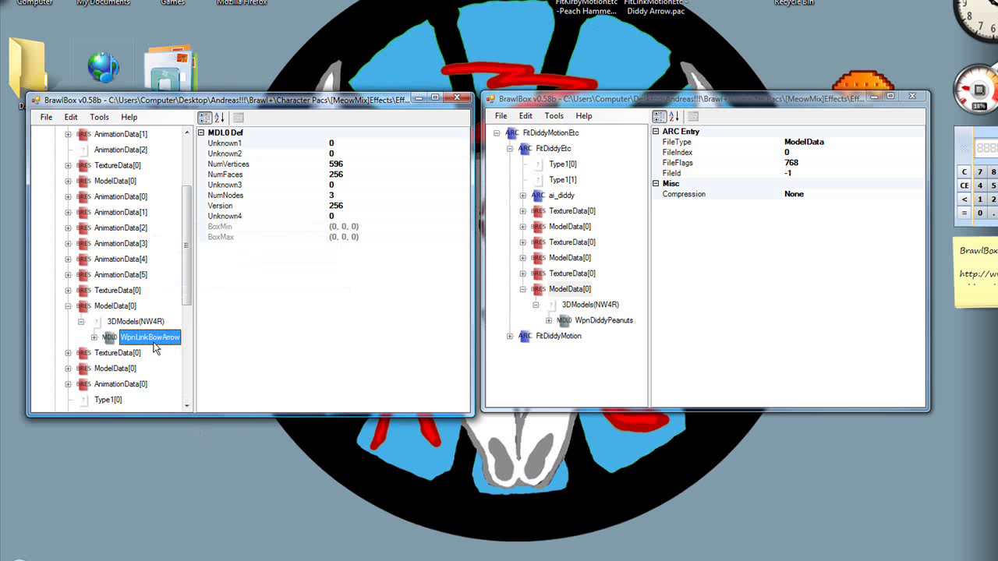
pyautogui.click(127, 306)
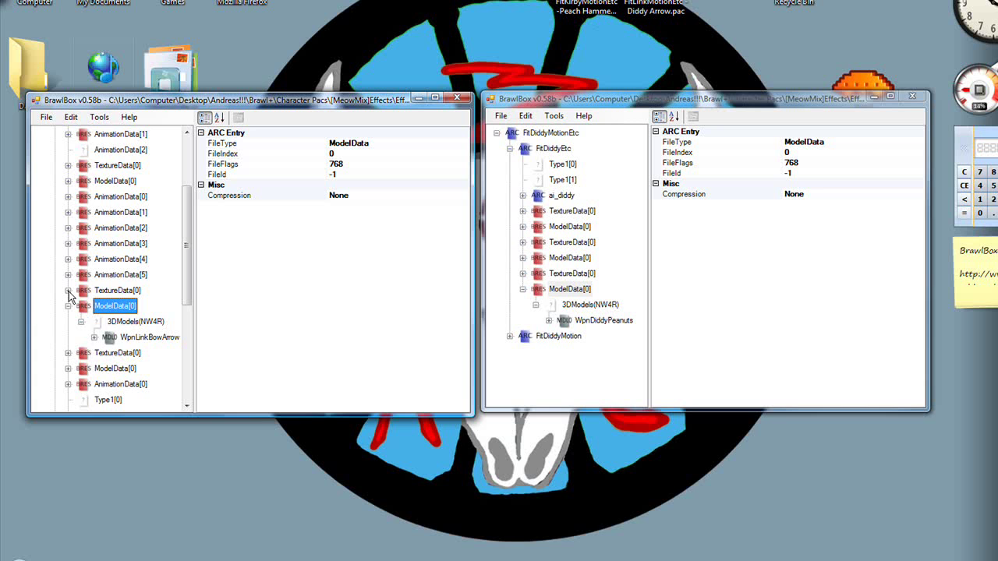
# Step: Expand both TextureData[0] nodes to preview the al_arrow and Rakkasei_001 textures
pyautogui.click(68, 291)
pyautogui.click(81, 306)
pyautogui.click(113, 324)
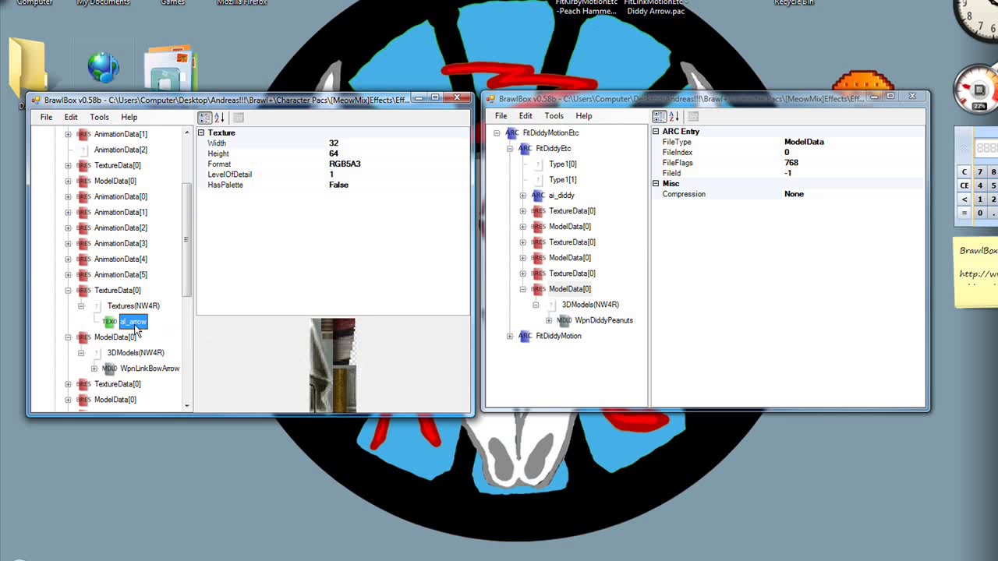
pyautogui.click(590, 274)
pyautogui.doubleClick(535, 275)
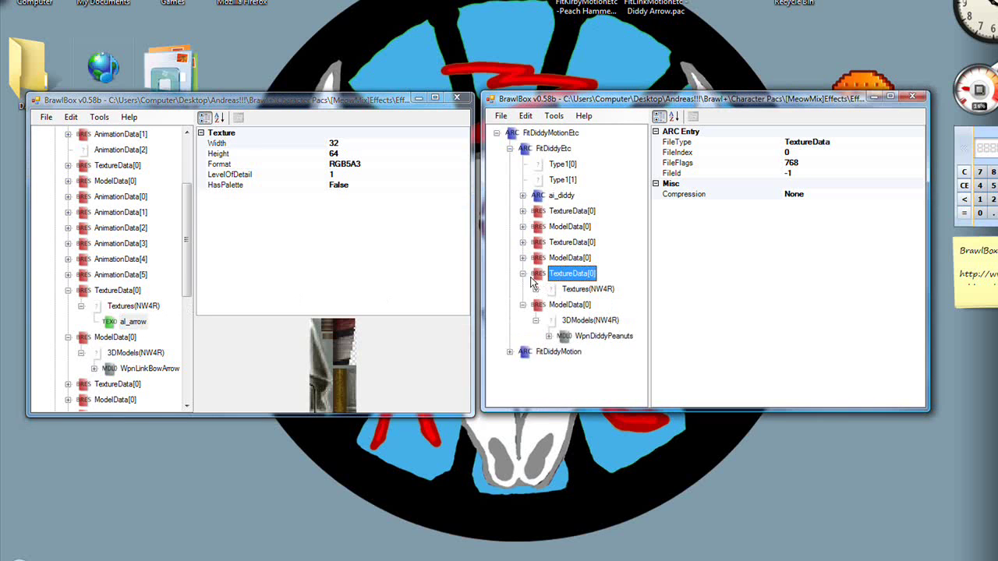
pyautogui.click(536, 290)
pyautogui.click(582, 308)
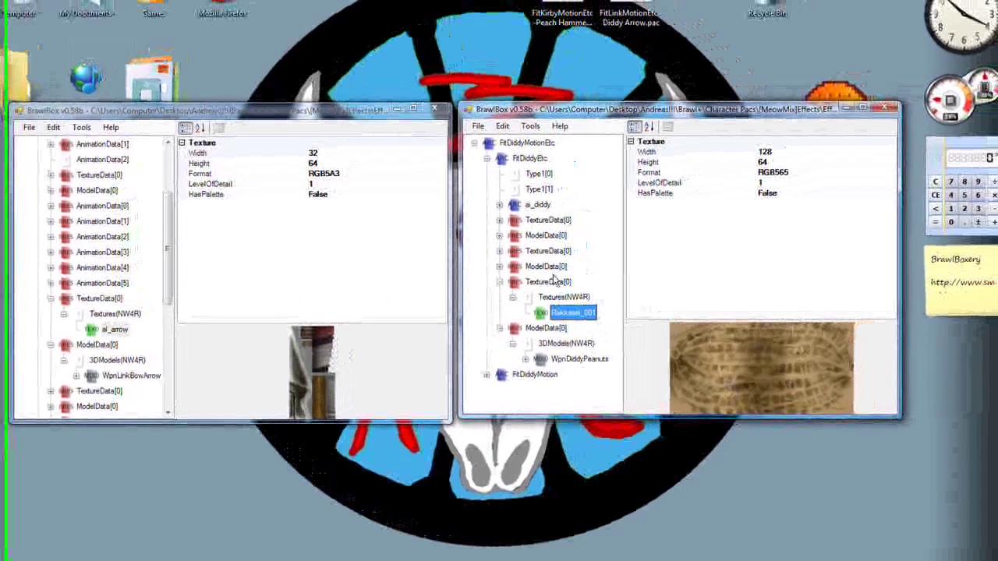
# Step: Export Diddy's TextureData[0] to TextureData[0].brres, overwriting the existing file
pyautogui.rightClick(568, 273)
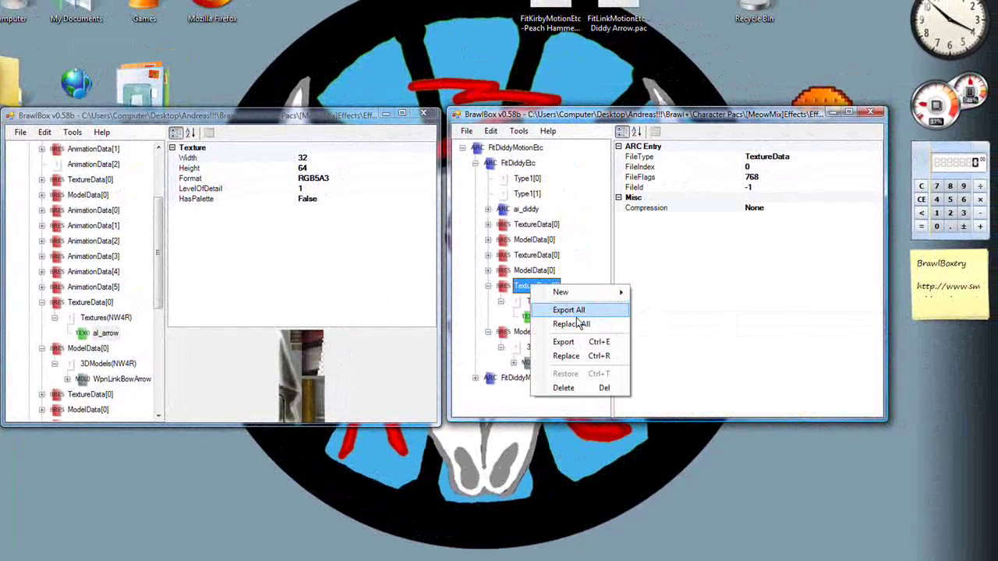
pyautogui.click(577, 341)
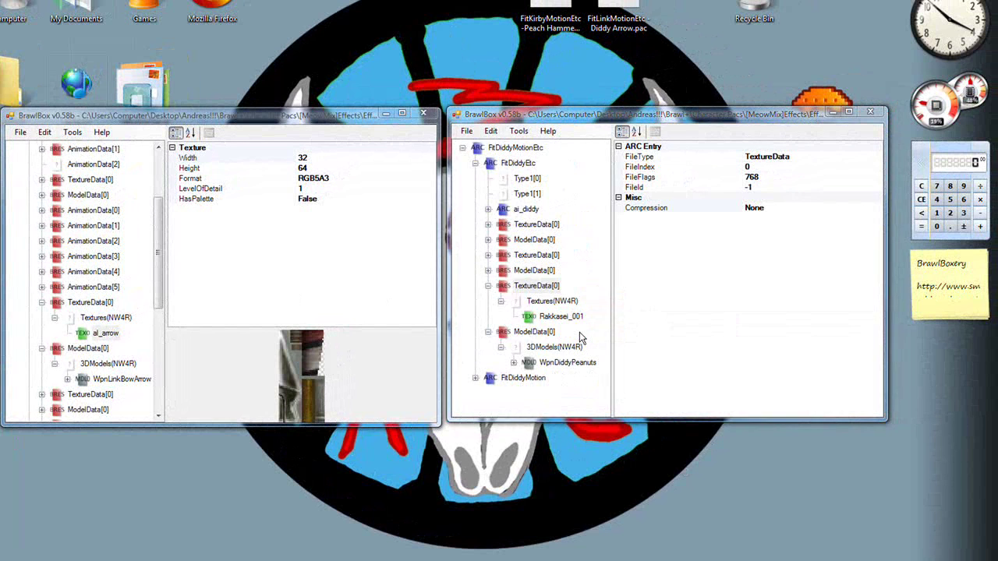
pyautogui.click(733, 413)
pyautogui.click(515, 273)
# Step: Choose Replace on the left archive's TextureData[0]
pyautogui.click(95, 307)
pyautogui.rightClick(95, 310)
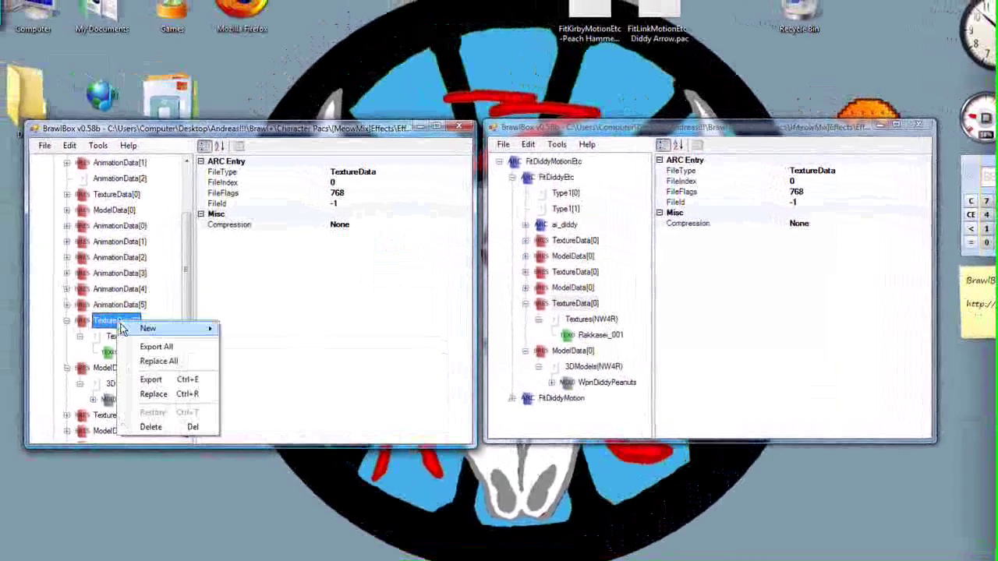
pyautogui.click(155, 394)
# Step: Load TextureData[0].brres into Link's TextureData[0] and rename Rakkasei_001 to al_arrow
pyautogui.doubleClick(232, 237)
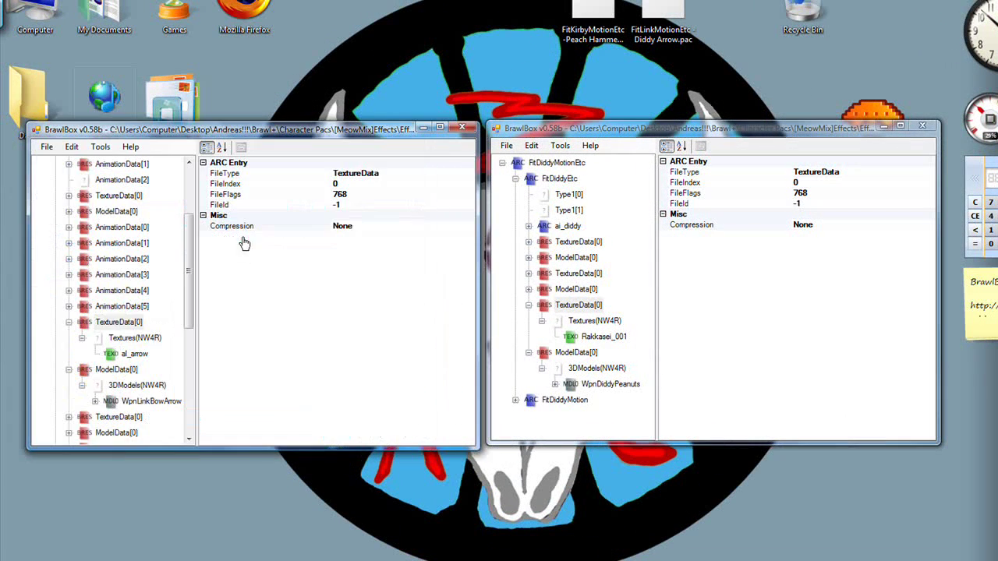
pyautogui.click(131, 353)
pyautogui.rightClick(131, 353)
pyautogui.click(172, 428)
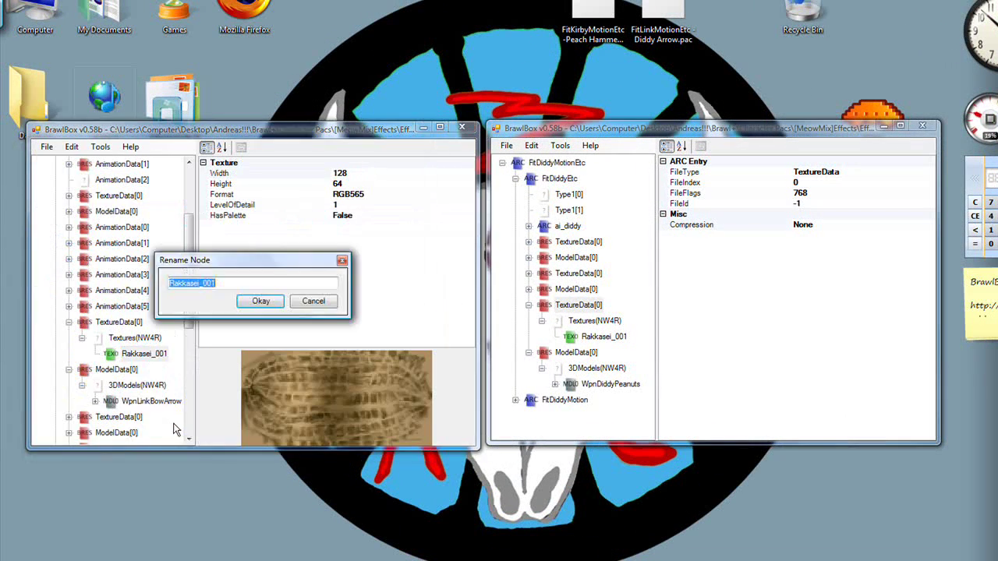
pyautogui.write('al_arrow')
pyautogui.press('Return')
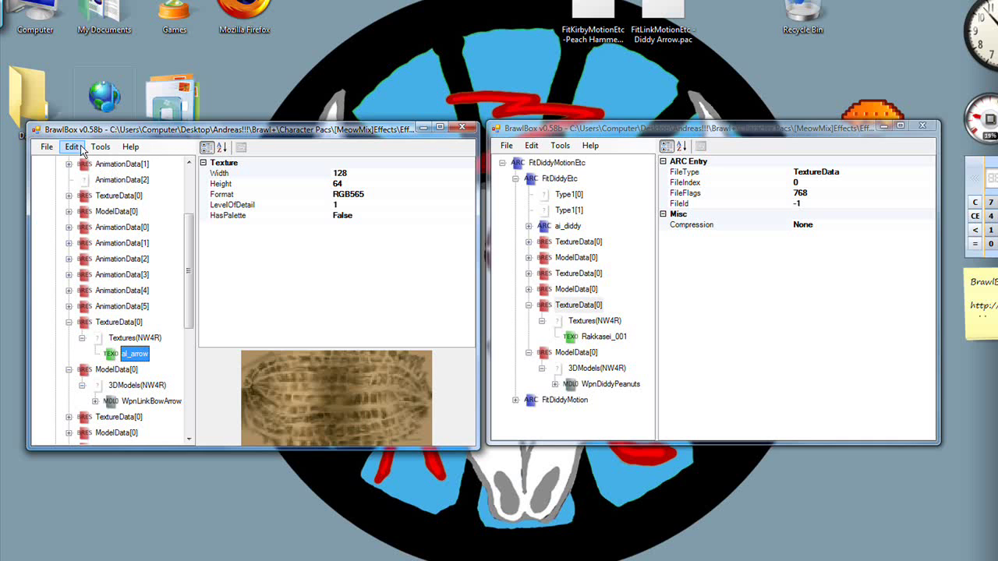
# Step: Save the Link archive as 'FitLinkMotionEtc - Diddy Arrow.pac' in the [MeowMix]Effects folder
pyautogui.click(47, 146)
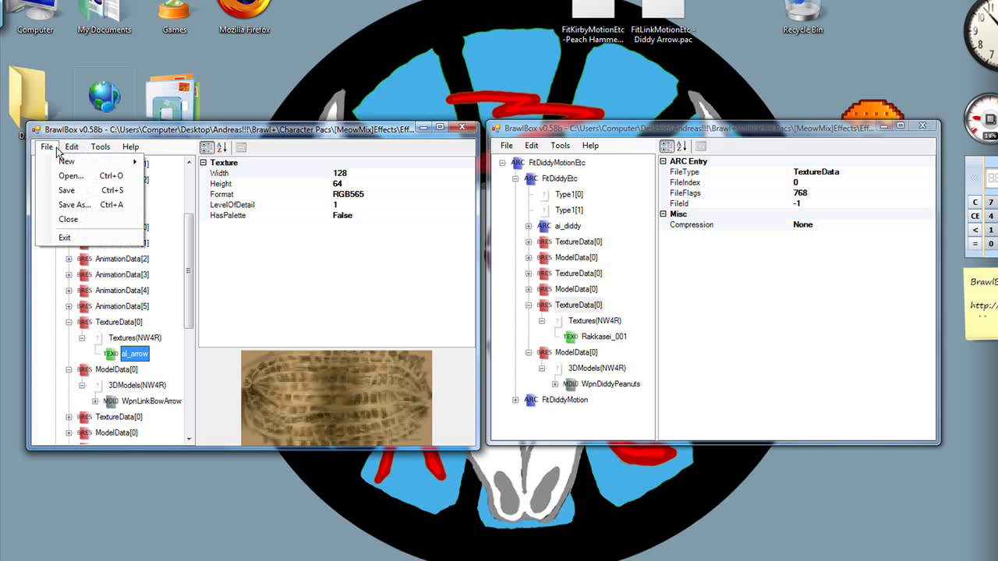
pyautogui.click(69, 207)
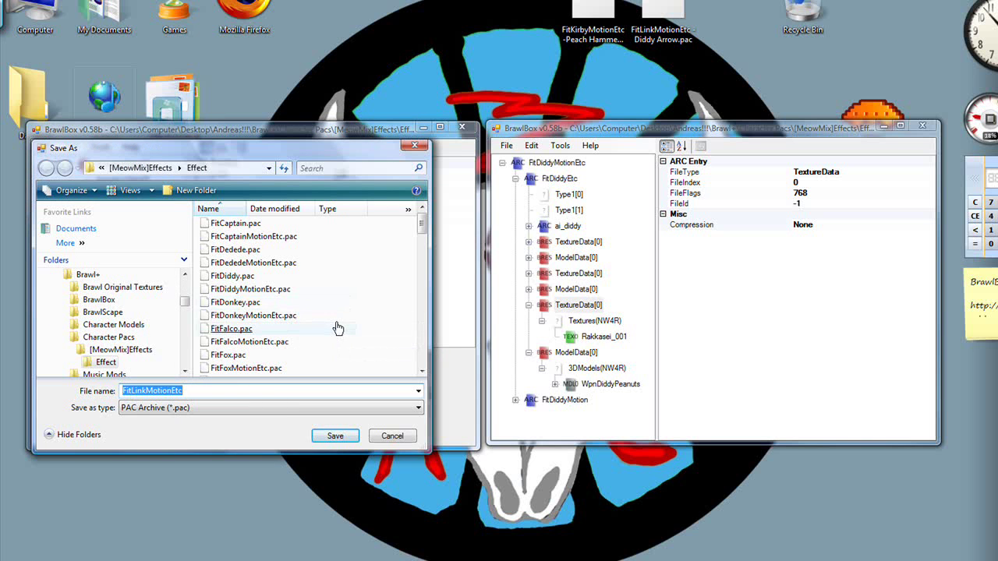
pyautogui.click(148, 168)
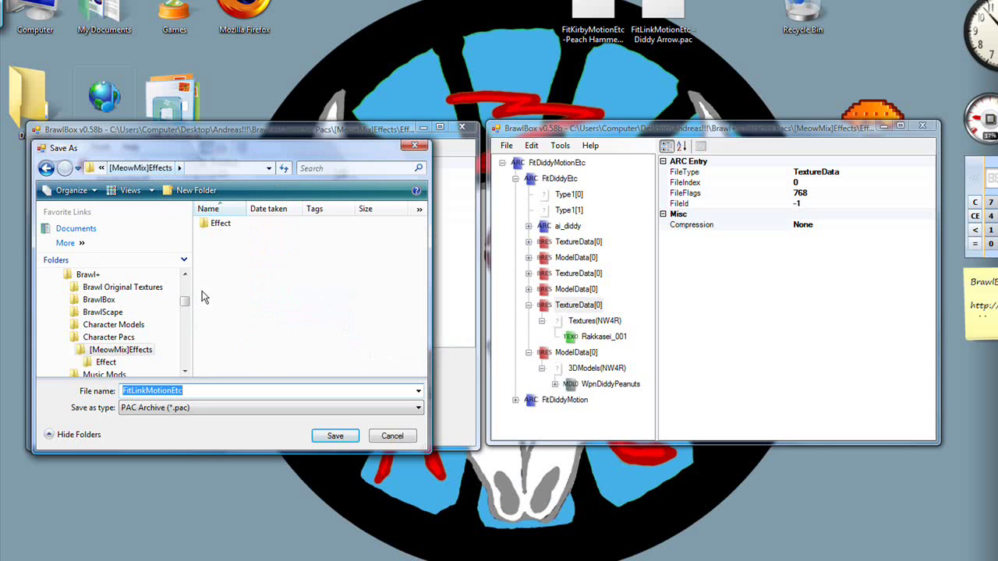
pyautogui.click(241, 392)
pyautogui.click(241, 393)
pyautogui.write('-')
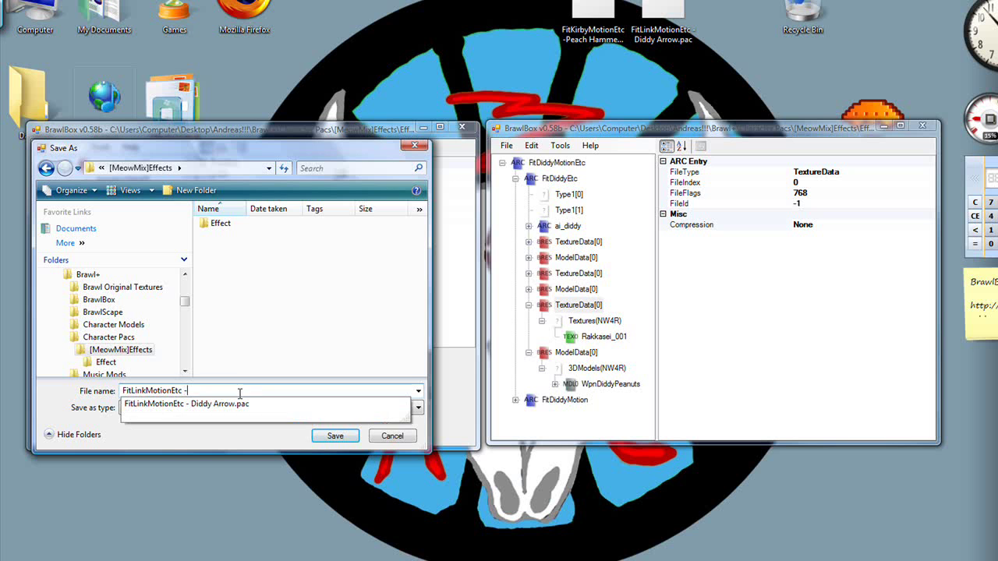
pyautogui.press('Down')
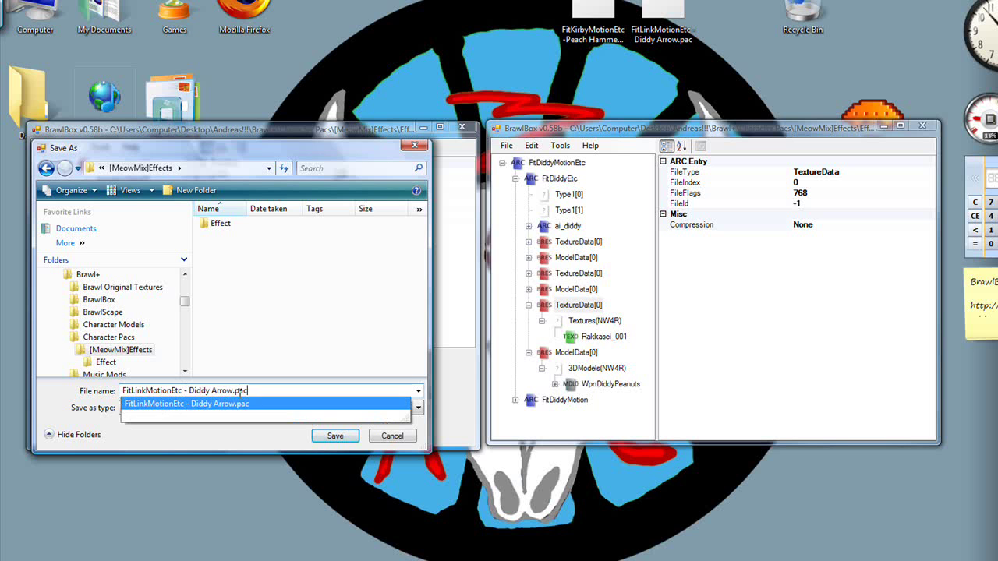
pyautogui.press('Return')
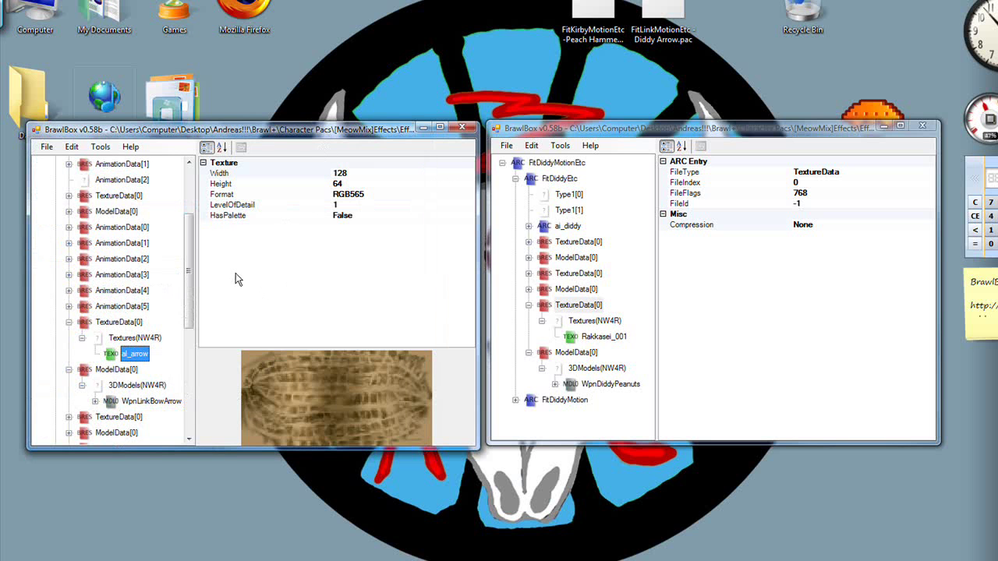
# Step: Open Kirby's FitKirbyMotionEtc.pac from the Effect folder in the left window
pyautogui.click(47, 146)
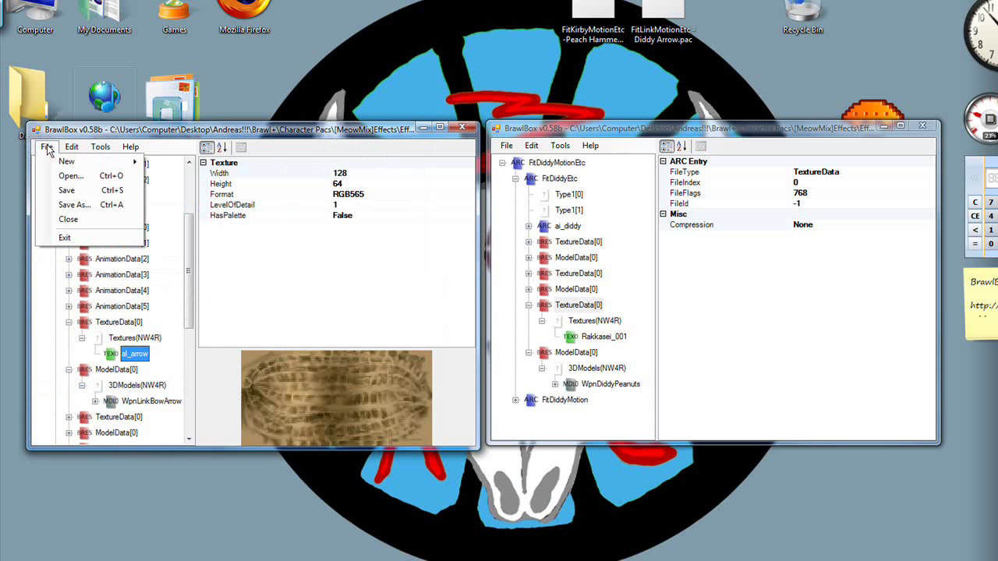
pyautogui.click(247, 228)
pyautogui.hotkey('ctrl', 'o')
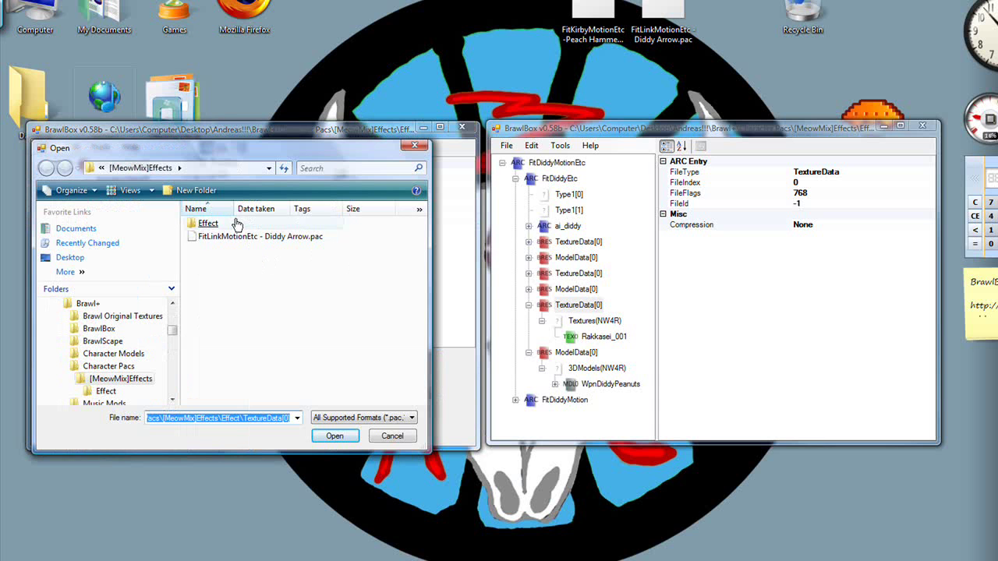
pyautogui.doubleClick(209, 223)
pyautogui.scroll(-2, 343, 355)
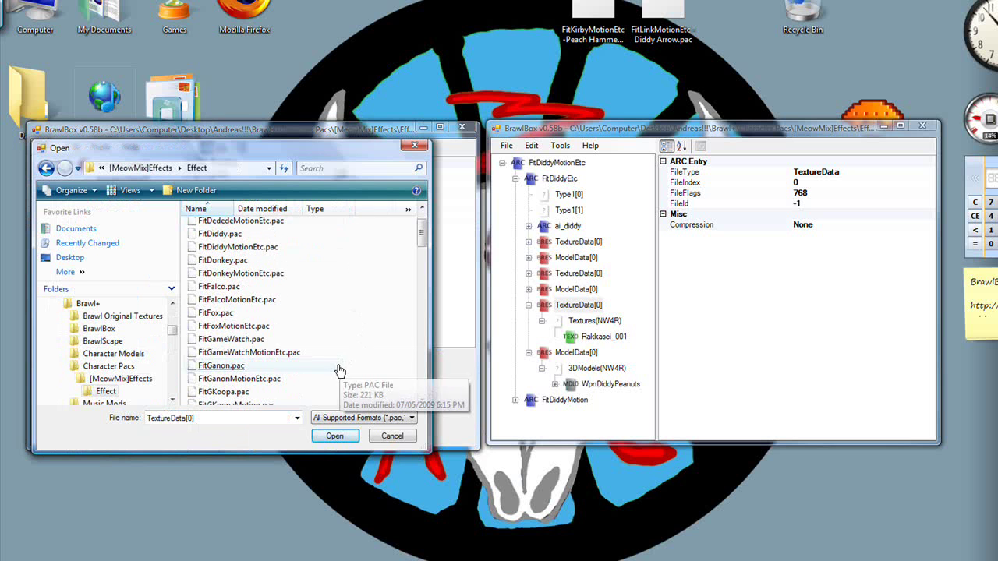
pyautogui.click(334, 371)
pyautogui.scroll(-1, 334, 371)
pyautogui.scroll(-1, 331, 376)
pyautogui.click(331, 355)
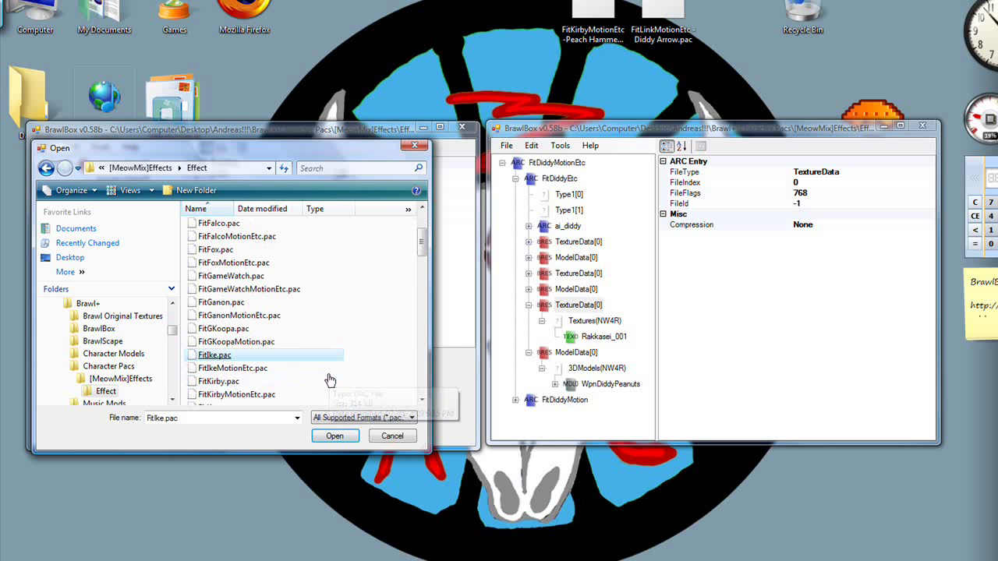
pyautogui.scroll(-1, 304, 392)
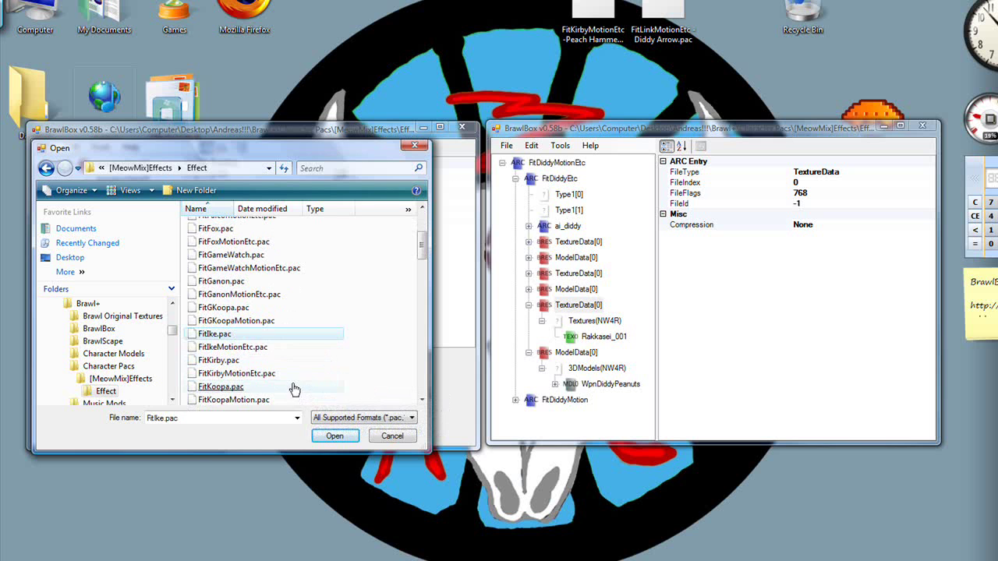
pyautogui.doubleClick(254, 373)
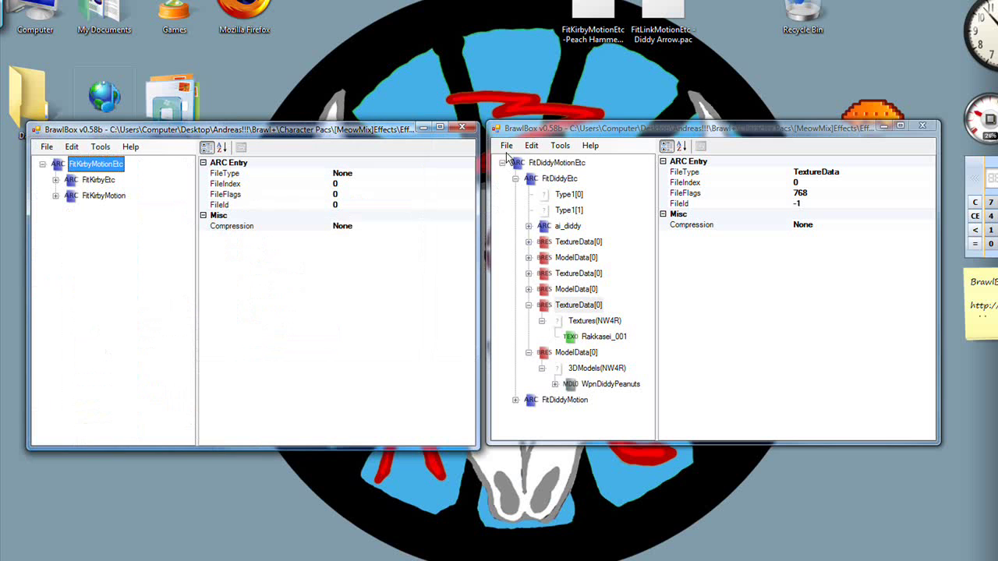
# Step: Open Peach's FitPeachMotionEtc.pac in the second BrawlBox window
pyautogui.click(506, 146)
pyautogui.click(506, 146)
pyautogui.click(523, 174)
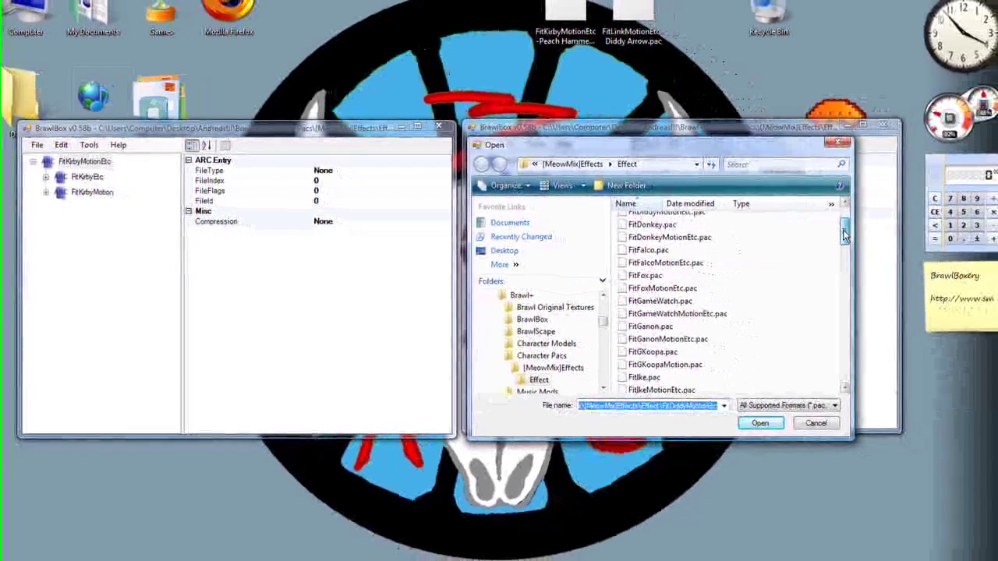
pyautogui.moveTo(884, 224); pyautogui.dragTo(833, 277)
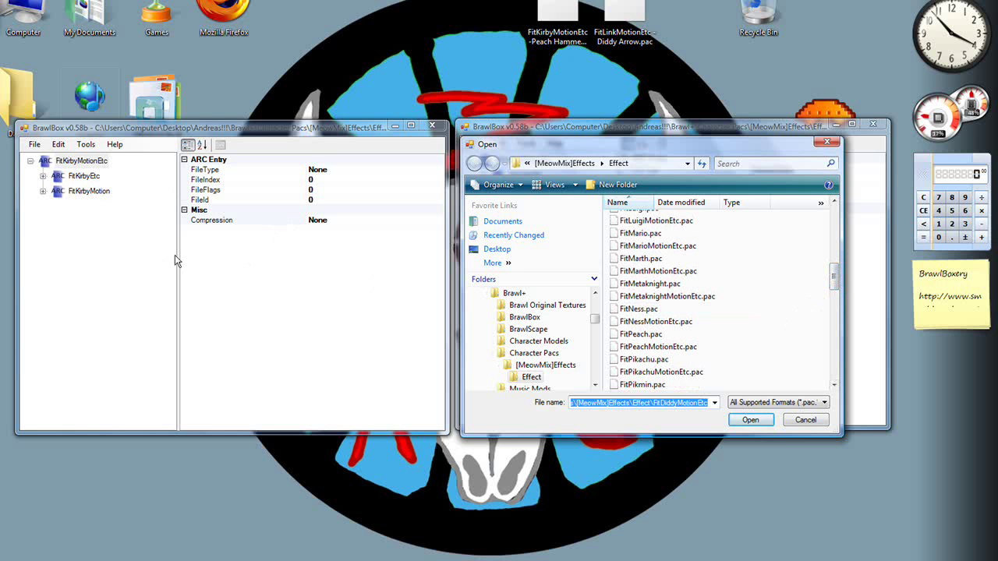
pyautogui.doubleClick(659, 347)
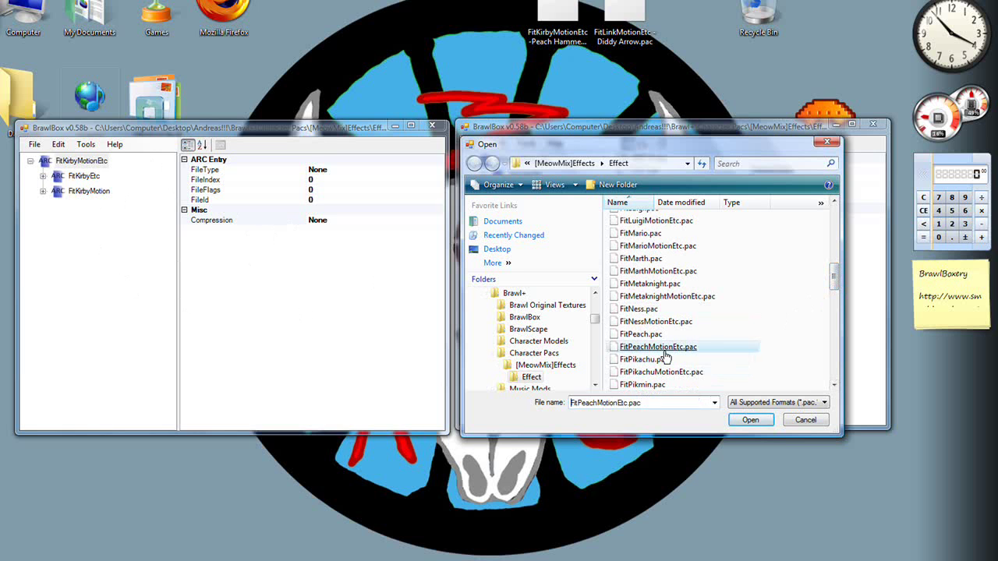
# Step: Expand FitPeachEtc and inspect the WpnPeachKinopio model in a ModelData[0]
pyautogui.click(483, 175)
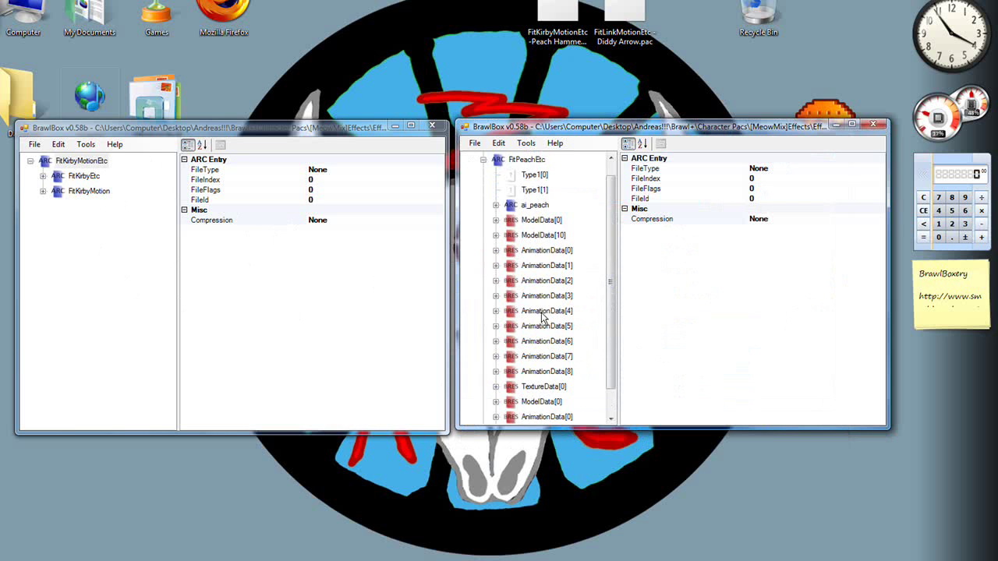
pyautogui.scroll(-1, 510, 356)
pyautogui.click(496, 372)
pyautogui.click(509, 387)
pyautogui.click(549, 407)
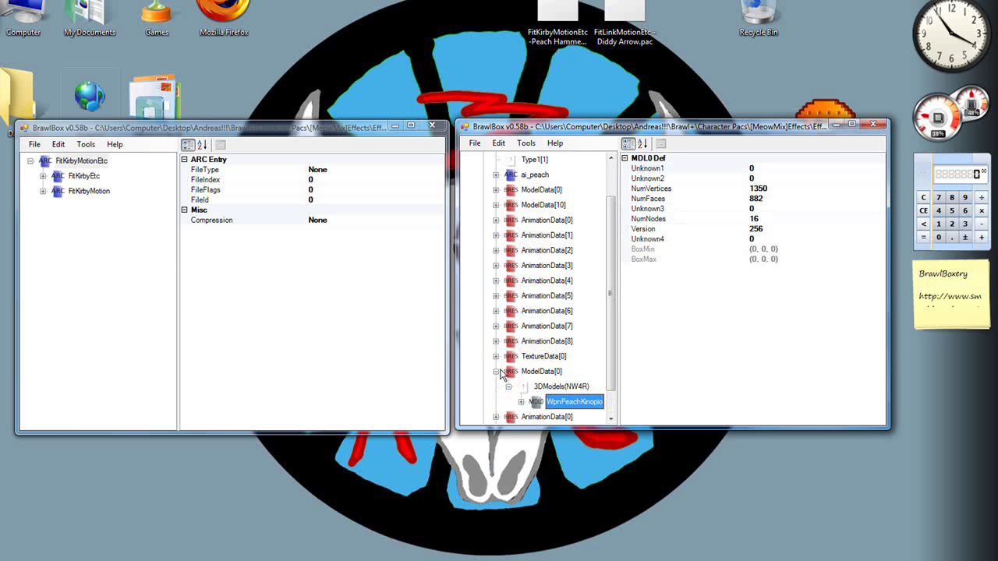
# Step: Browse TextureData[0]'s kinopio palettes and kinopio_hand, kinopio_eye.0 and kinopio_cloth textures, then collapse them
pyautogui.click(496, 357)
pyautogui.click(508, 372)
pyautogui.click(538, 386)
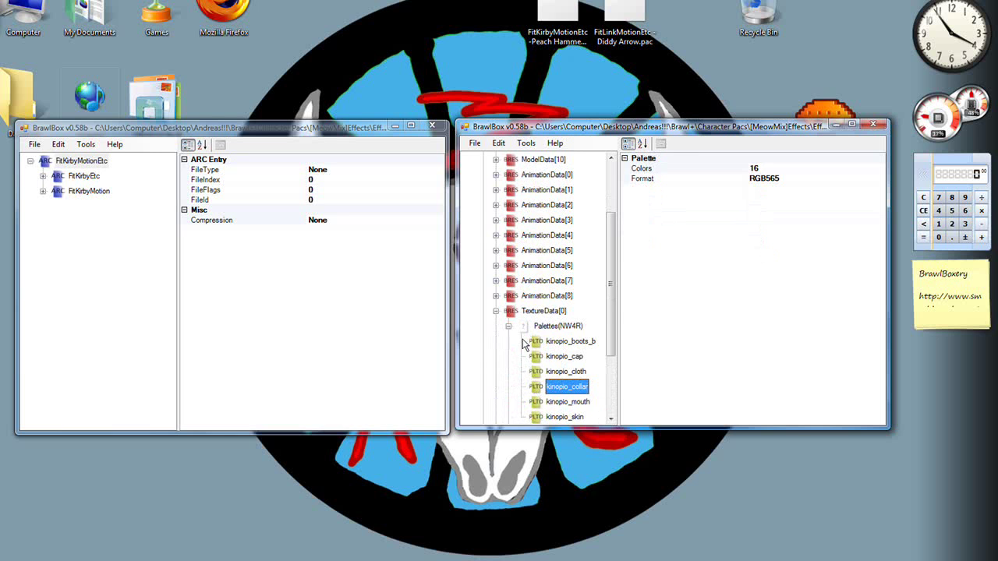
pyautogui.click(512, 327)
pyautogui.click(509, 340)
pyautogui.click(513, 355)
pyautogui.click(513, 326)
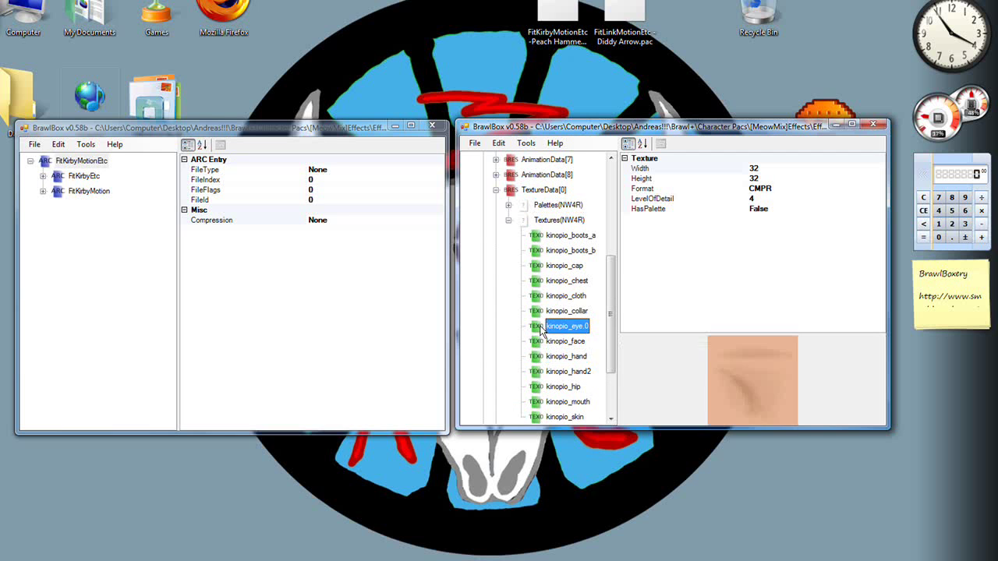
pyautogui.click(512, 296)
pyautogui.click(508, 220)
pyautogui.click(495, 296)
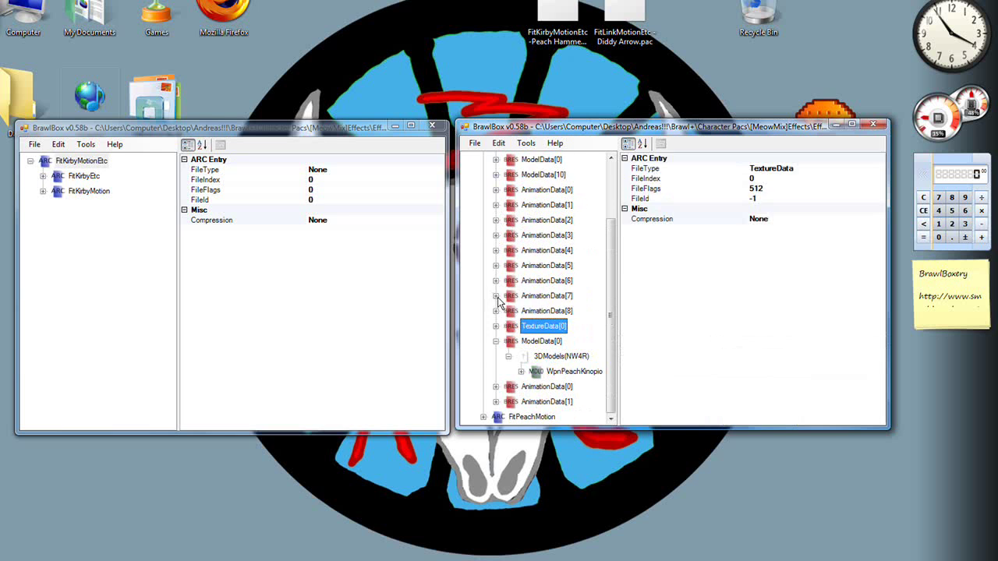
pyautogui.click(497, 342)
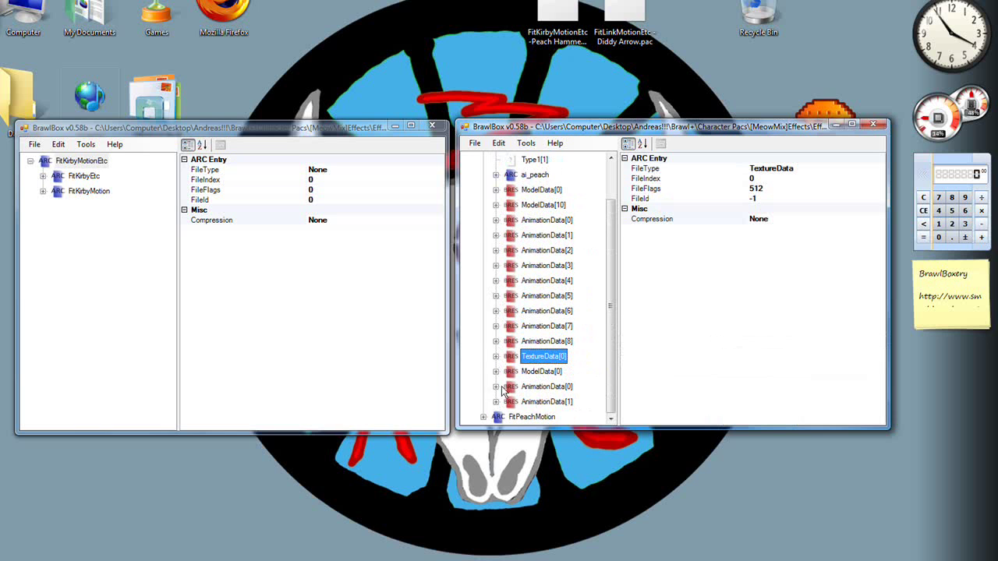
# Step: Inspect the model in ModelData[10], viewing its Definitions and Polygons, then collapse it
pyautogui.click(496, 206)
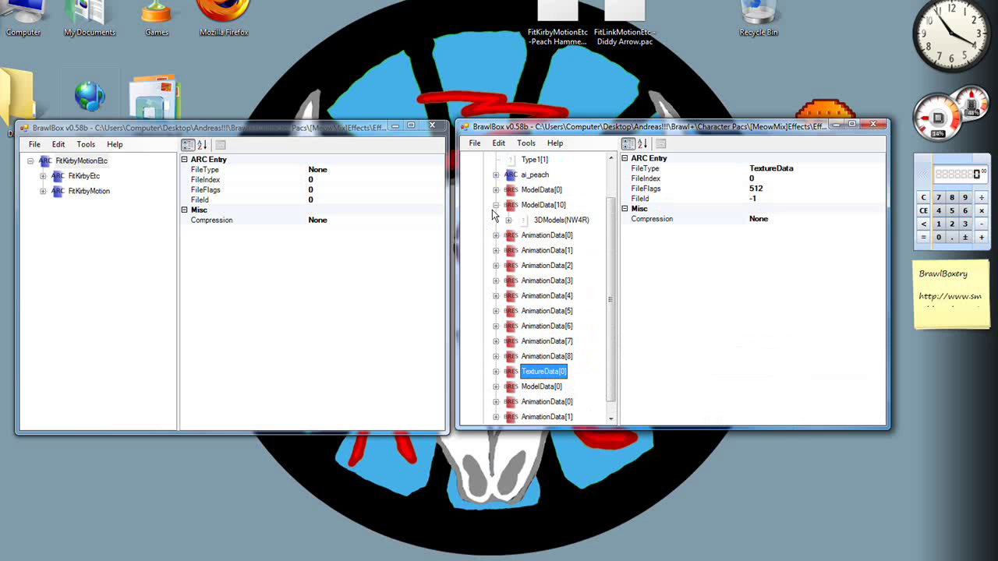
pyautogui.click(508, 220)
pyautogui.click(536, 235)
pyautogui.click(521, 236)
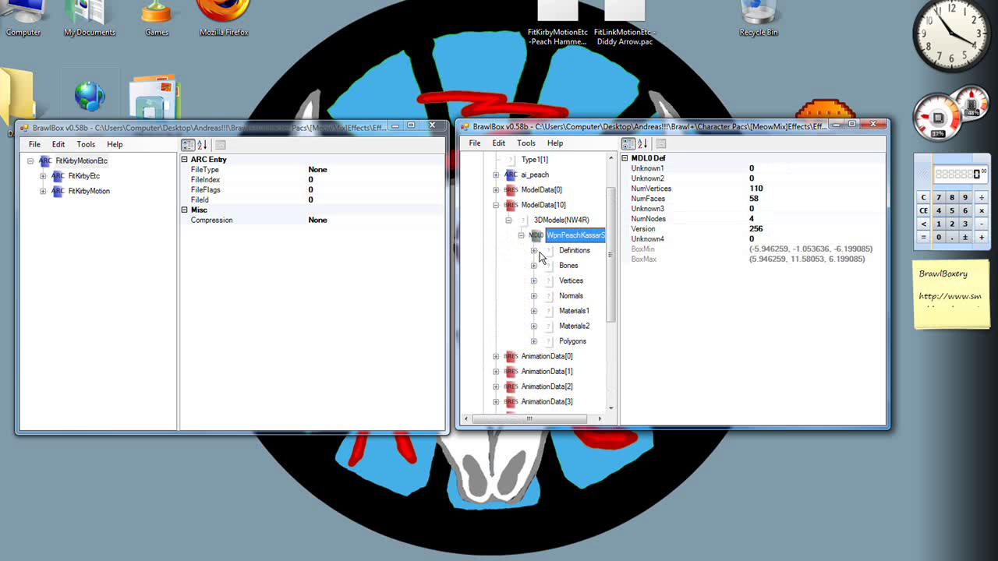
pyautogui.click(558, 255)
pyautogui.click(569, 340)
pyautogui.click(531, 237)
pyautogui.moveTo(548, 419); pyautogui.dragTo(557, 418)
pyautogui.click(500, 220)
pyautogui.click(487, 204)
# Step: Expand the first ModelData[0] to reveal WpnPeachKassar and its parts
pyautogui.click(496, 190)
pyautogui.click(508, 204)
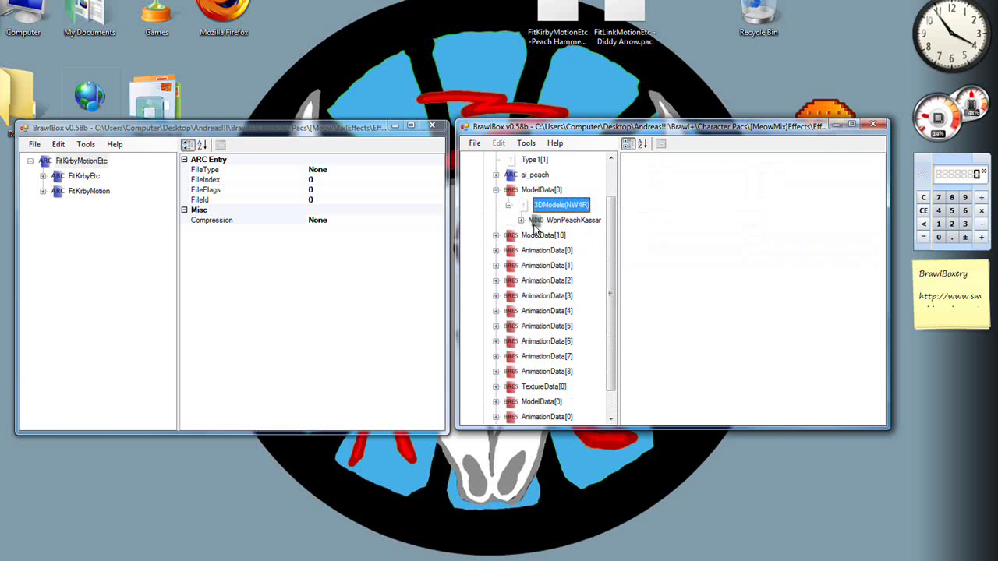
pyautogui.click(527, 222)
pyautogui.click(522, 221)
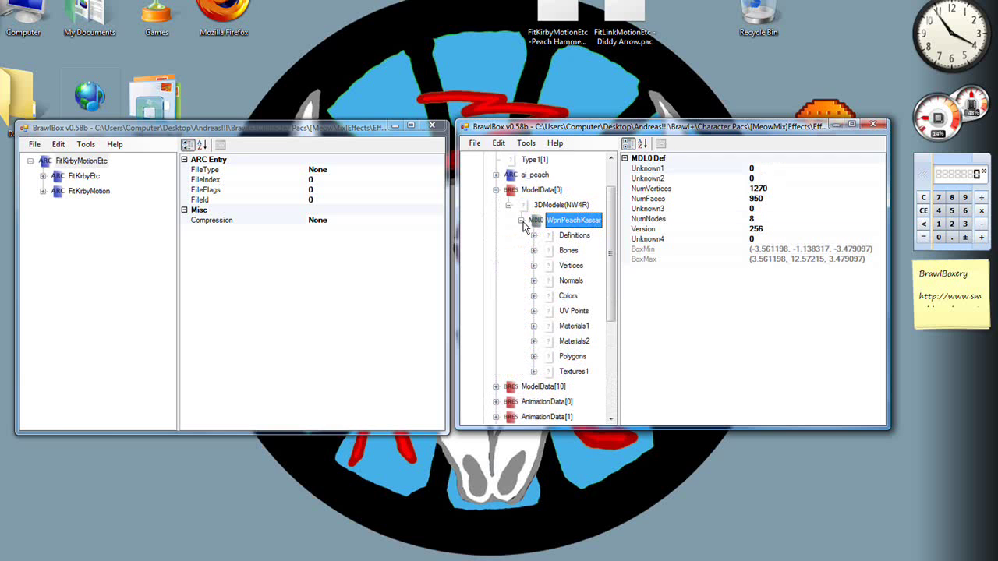
# Step: Export Peach's ModelData[0] as ModelData[0].brres, overwriting the old copy, then expand FitKirbyEtc
pyautogui.click(522, 220)
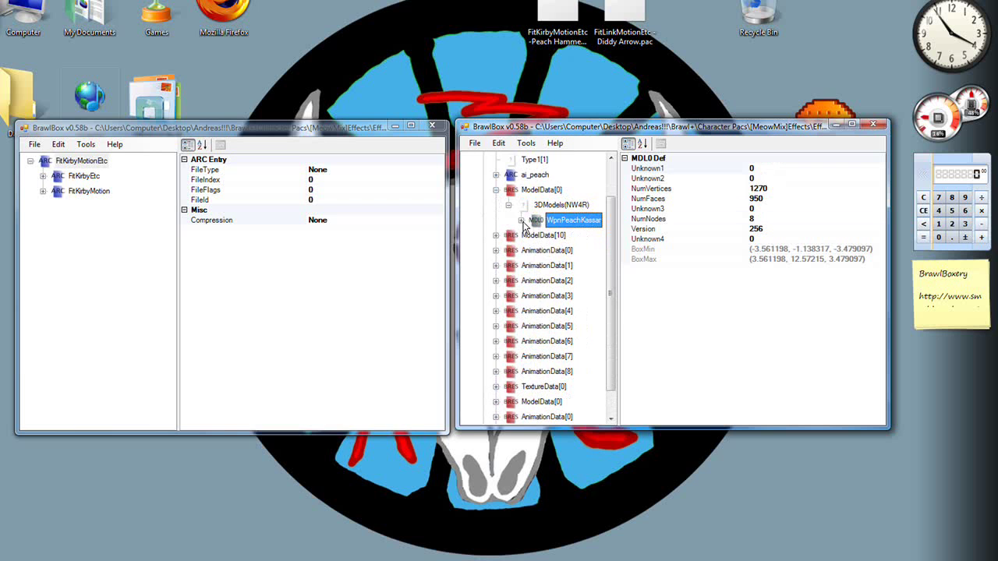
pyautogui.rightClick(525, 191)
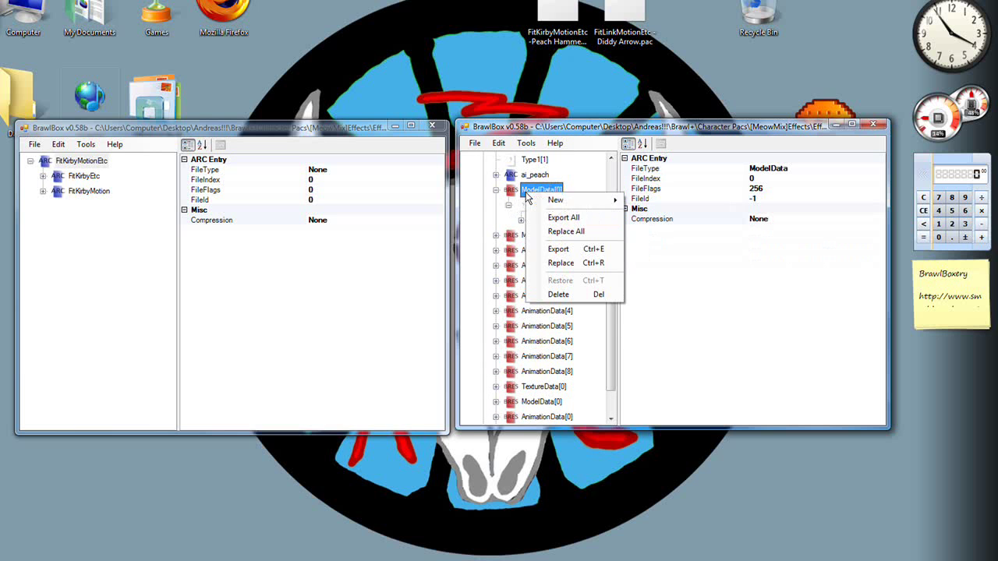
pyautogui.click(592, 249)
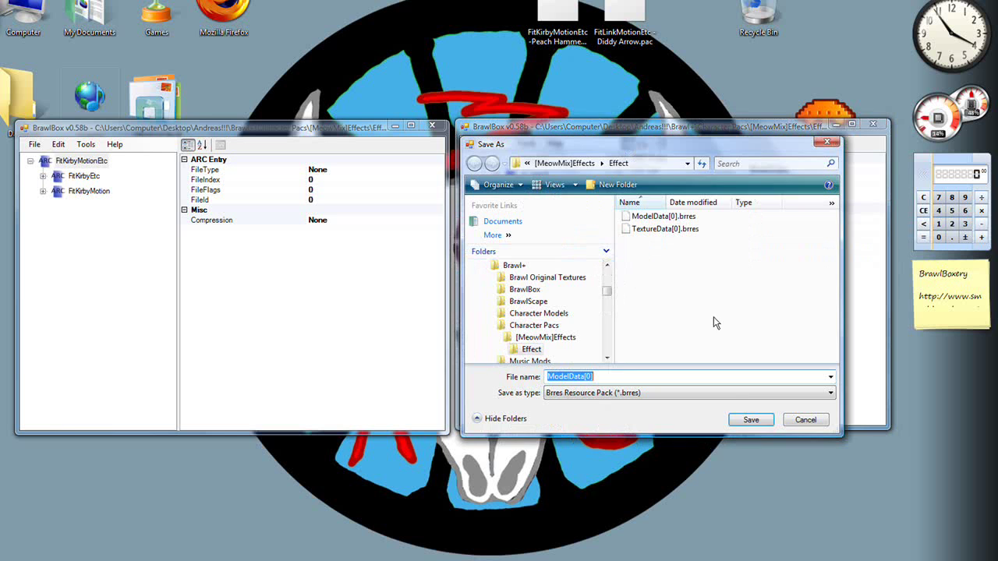
pyautogui.click(741, 420)
pyautogui.click(534, 279)
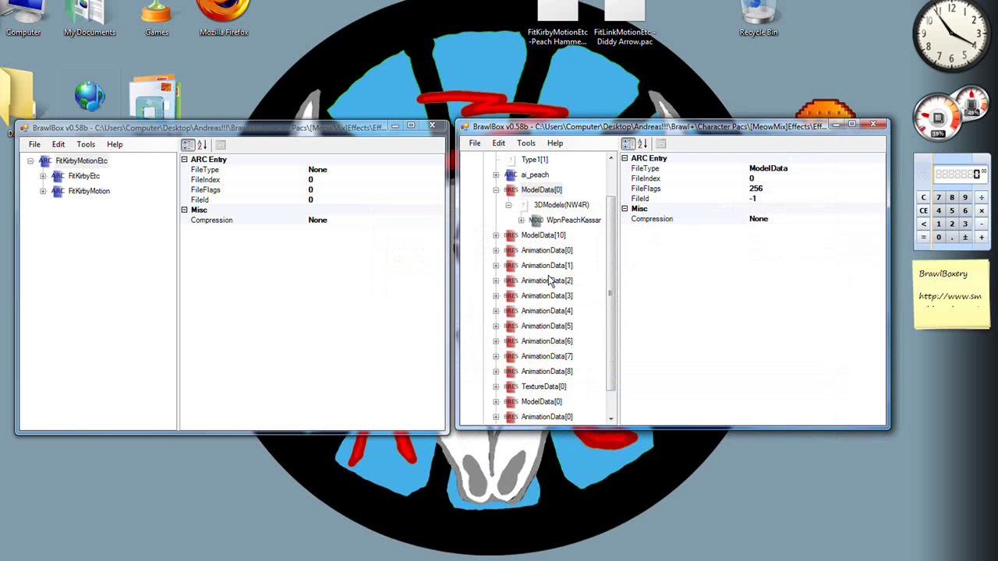
pyautogui.click(43, 176)
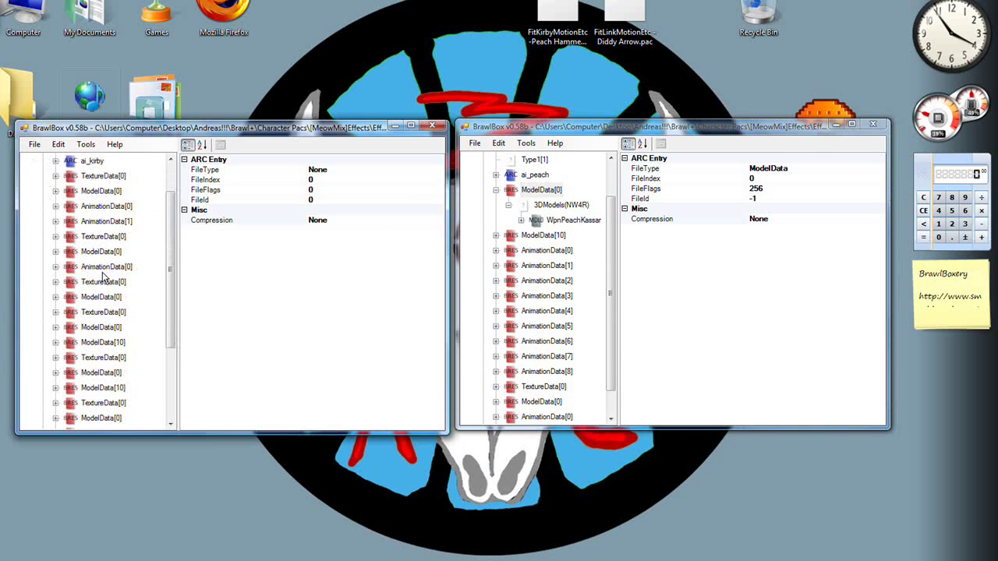
# Step: Inspect Kirby's WpnKirbyFinalcutter and WpnKirbyStoneKirby models, collapsing each afterwards
pyautogui.scroll(-5, 85, 257)
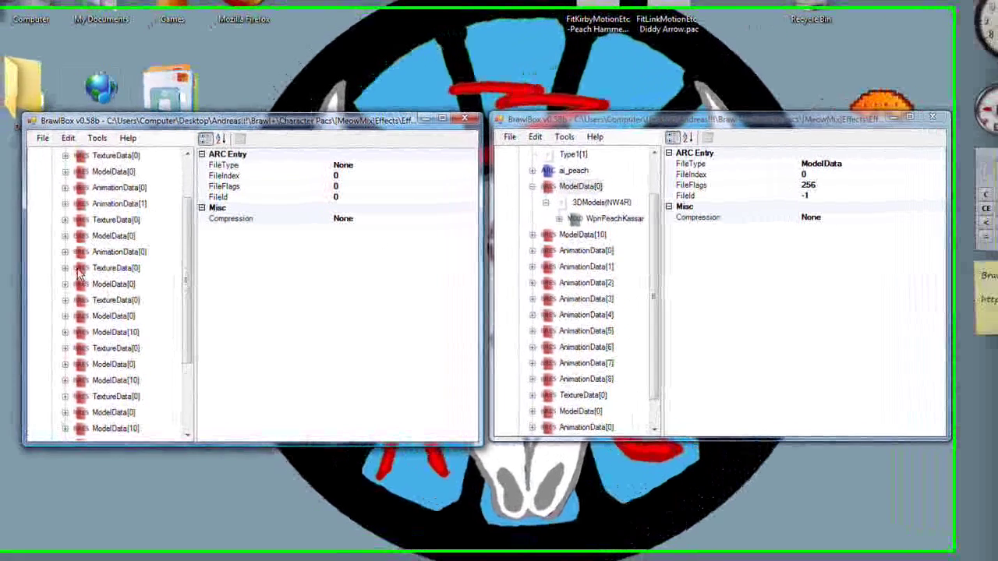
pyautogui.click(65, 235)
pyautogui.click(79, 251)
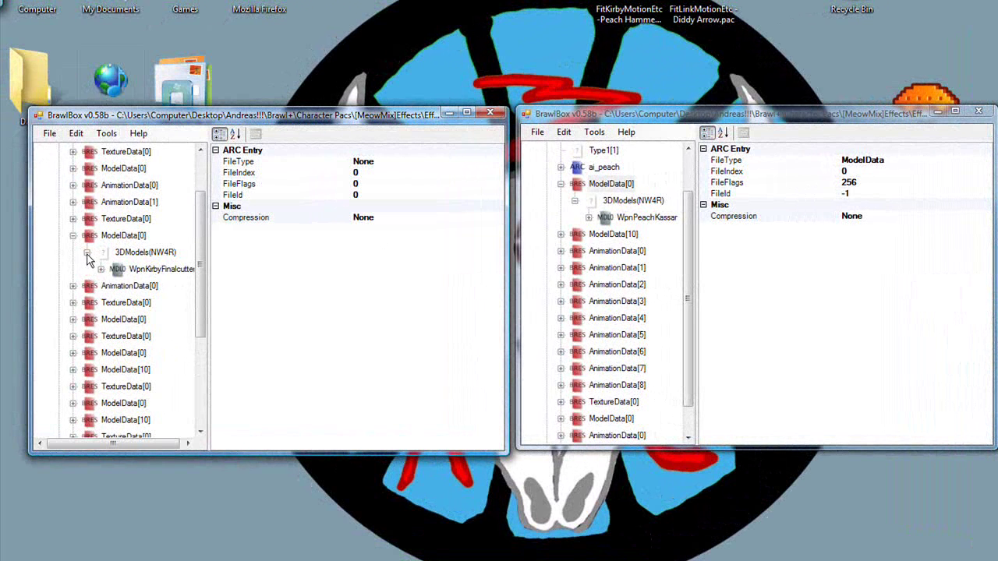
pyautogui.click(130, 273)
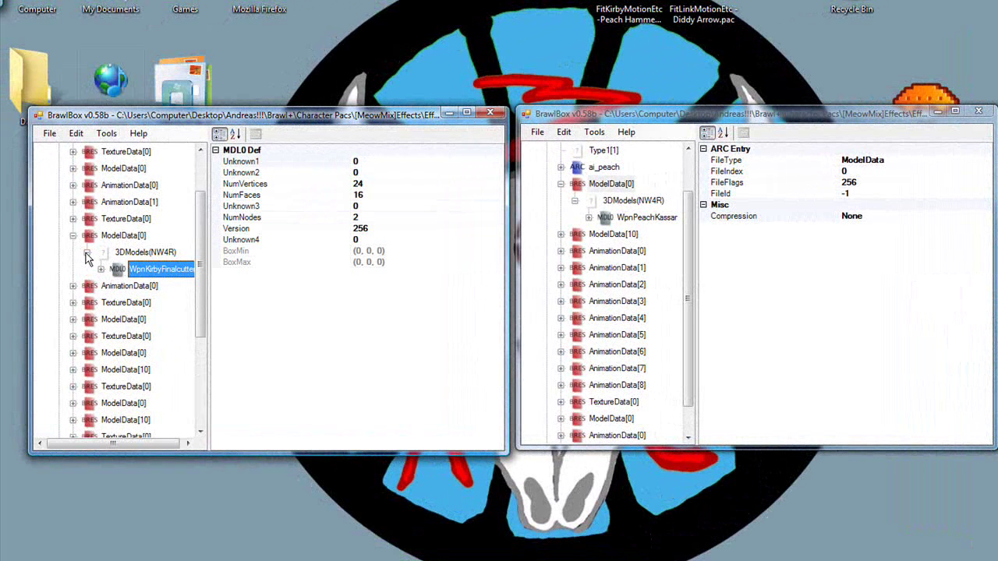
pyautogui.click(87, 253)
pyautogui.click(73, 235)
pyautogui.scroll(-2, 106, 366)
pyautogui.scroll(-1, 105, 367)
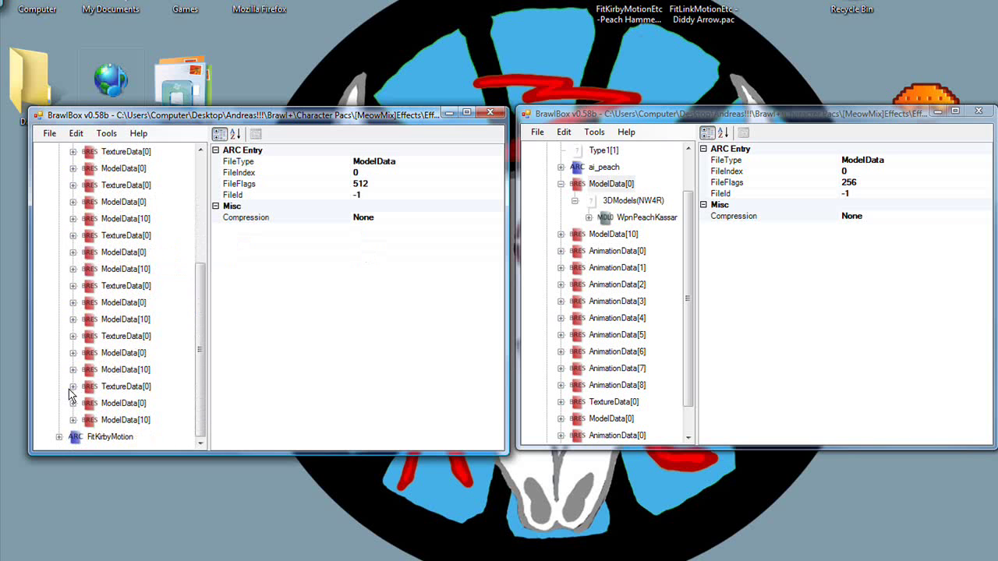
pyautogui.click(73, 369)
pyautogui.click(86, 386)
pyautogui.click(139, 404)
pyautogui.click(87, 386)
pyautogui.click(73, 370)
# Step: Expand Kirby's first ModelData[0] to show WpnKirbyHammer (400 vertices, 312 faces)
pyautogui.scroll(3, 131, 282)
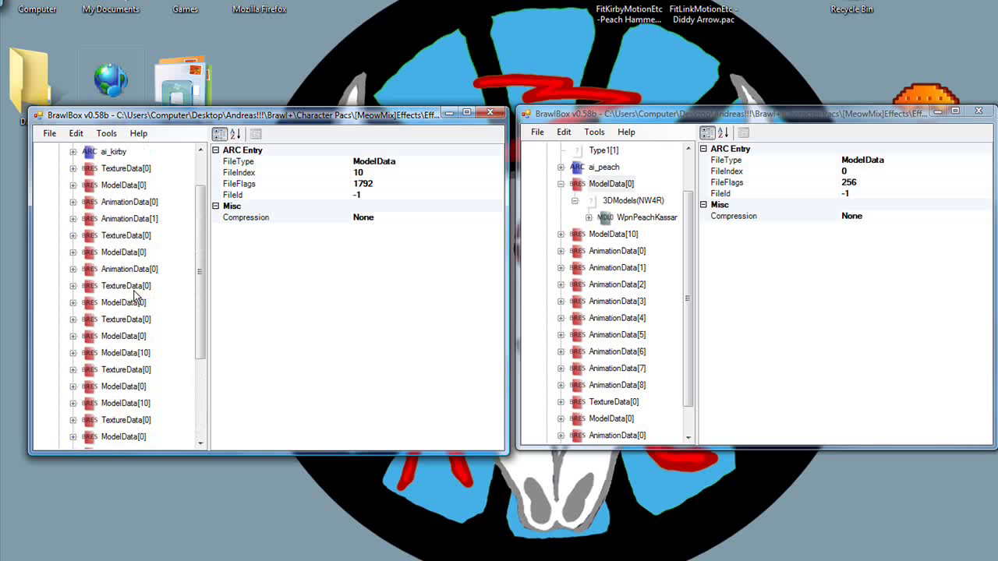
pyautogui.click(73, 185)
pyautogui.click(87, 201)
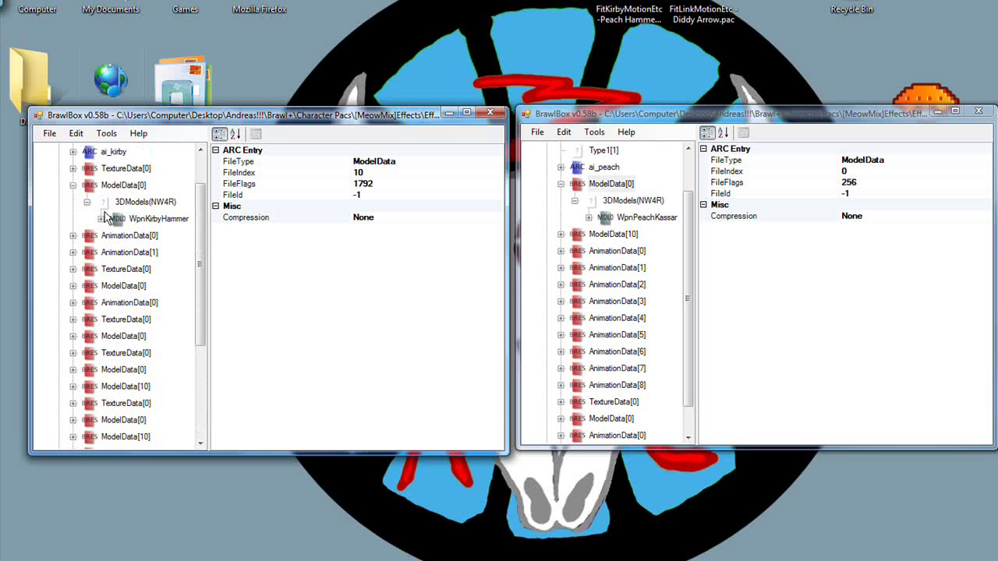
pyautogui.click(116, 219)
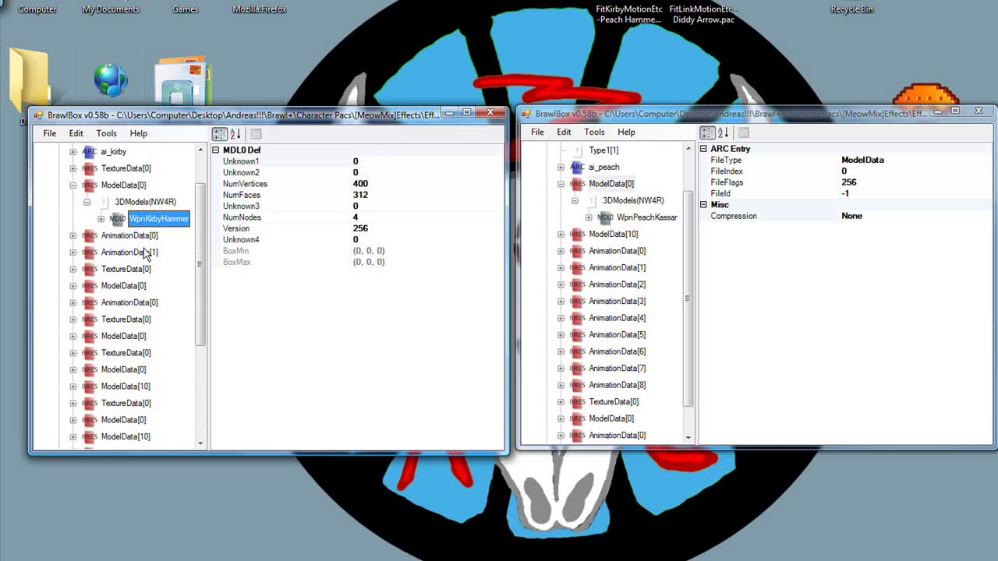
# Step: Replace Kirby's ModelData[0] with ModelData[0].brres, deleting the first load and importing it again
pyautogui.rightClick(138, 186)
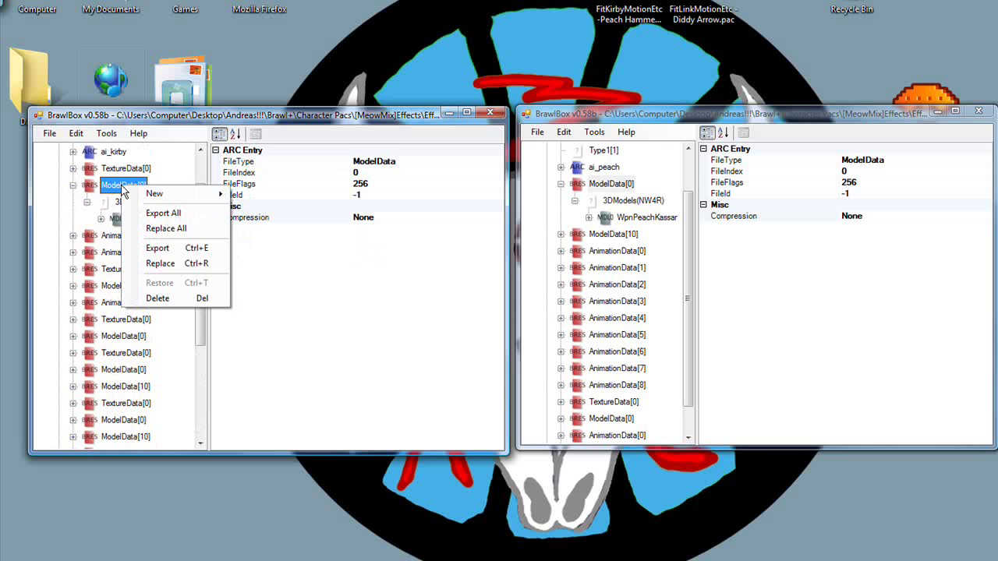
pyautogui.click(178, 264)
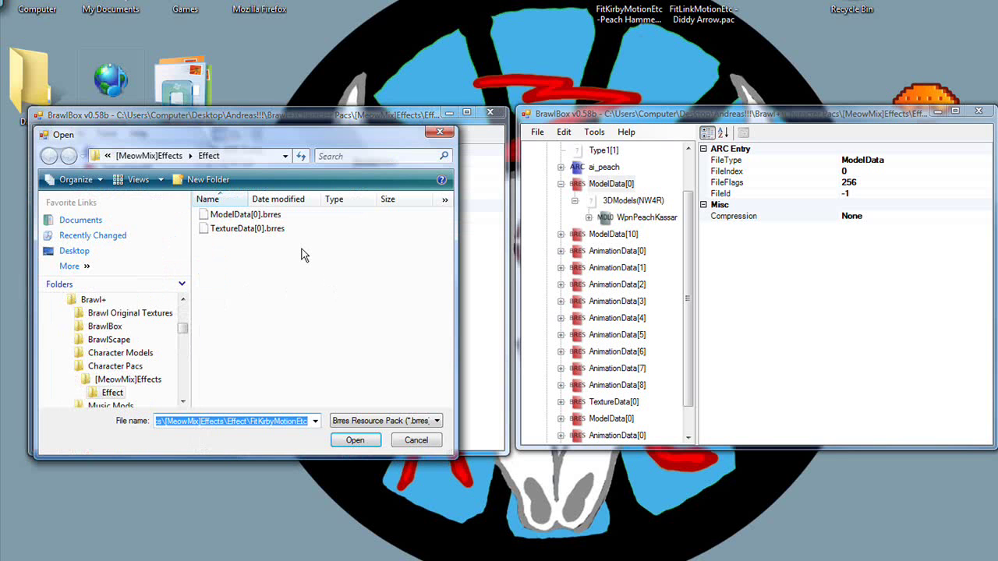
pyautogui.click(264, 216)
pyautogui.doubleClick(264, 216)
pyautogui.rightClick(162, 220)
pyautogui.click(208, 300)
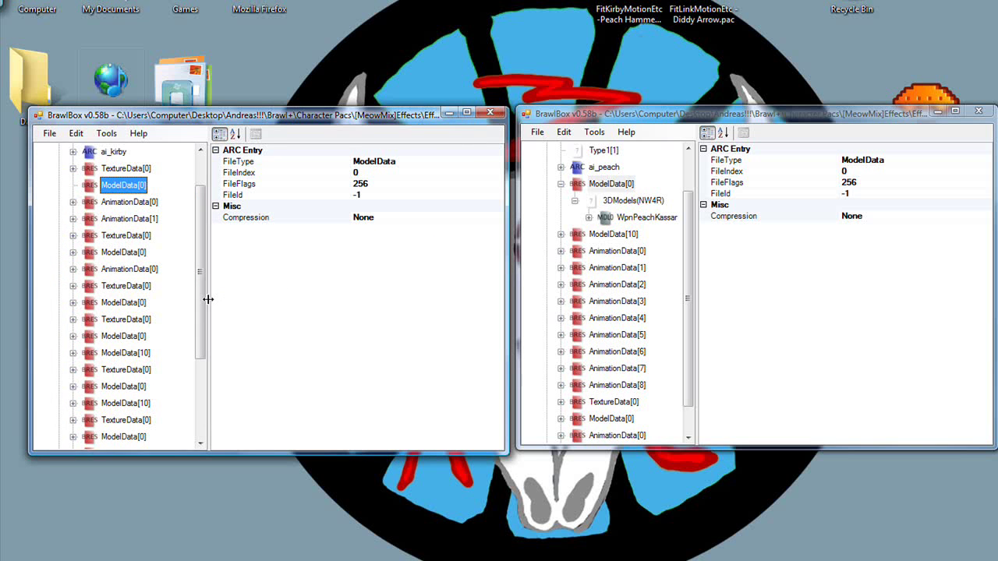
pyautogui.rightClick(144, 186)
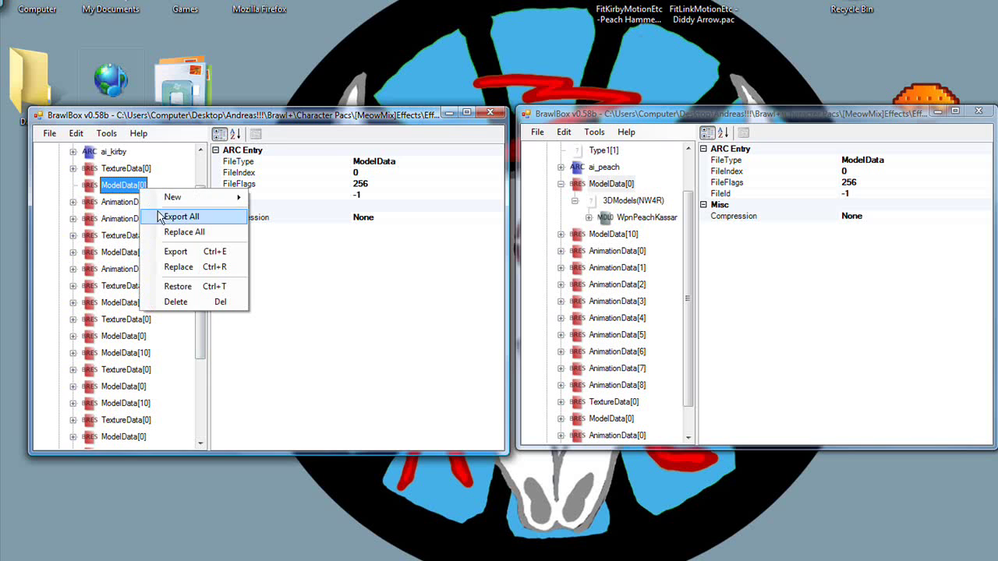
pyautogui.click(217, 268)
pyautogui.doubleClick(242, 213)
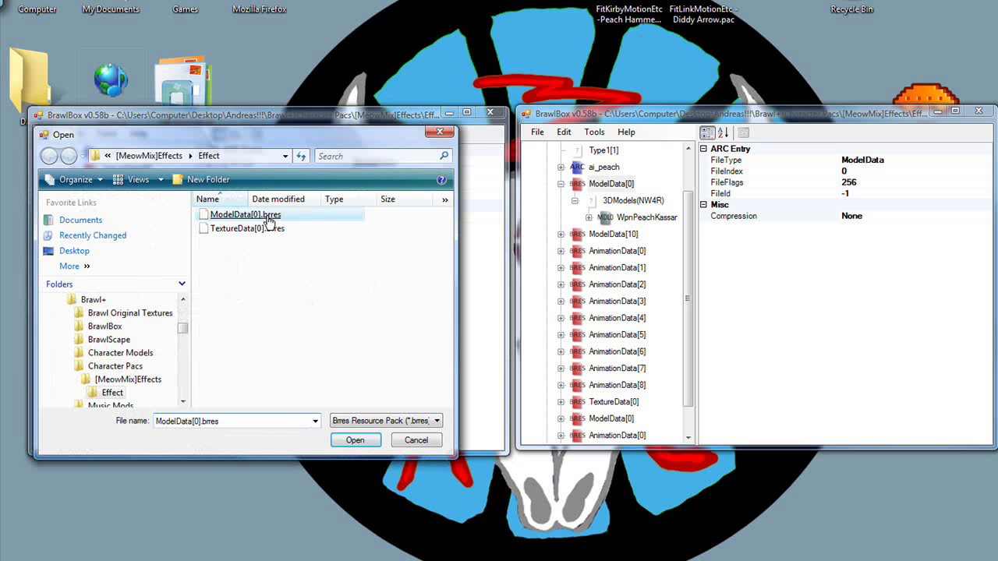
# Step: Rename the imported WpnPeachKassar model to WpnKirbyHammer
pyautogui.click(88, 202)
pyautogui.click(119, 221)
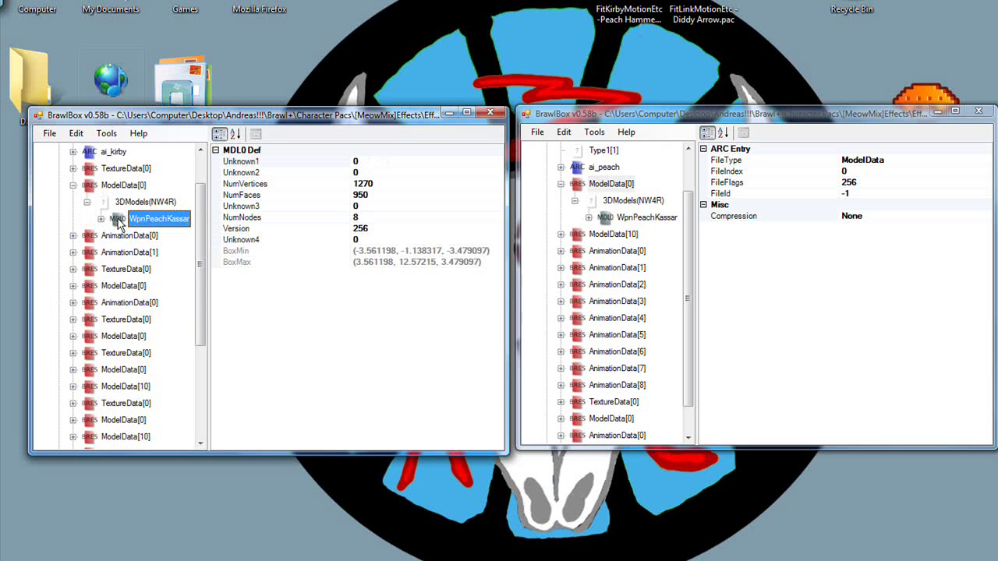
pyautogui.rightClick(118, 220)
pyautogui.click(157, 316)
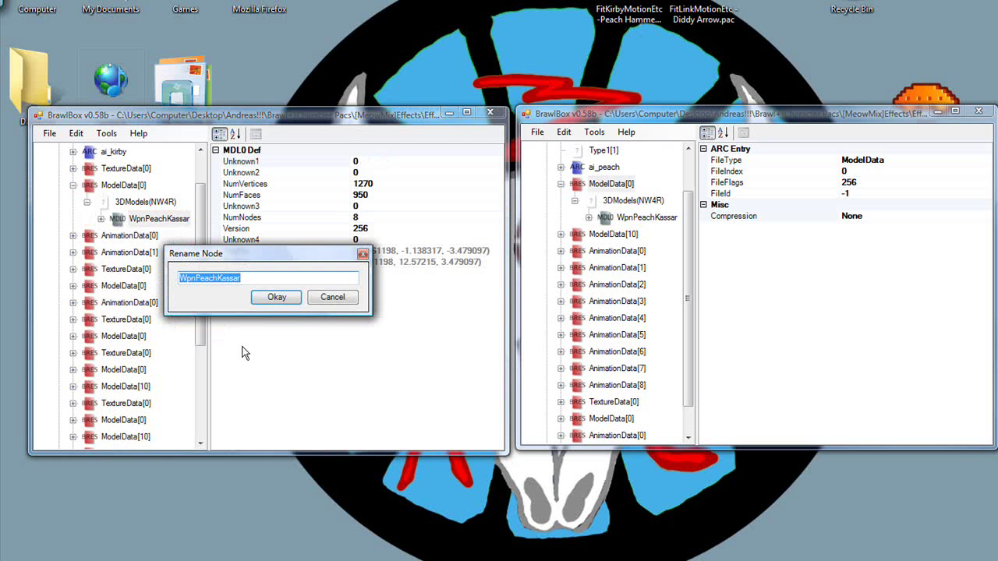
pyautogui.press('End')
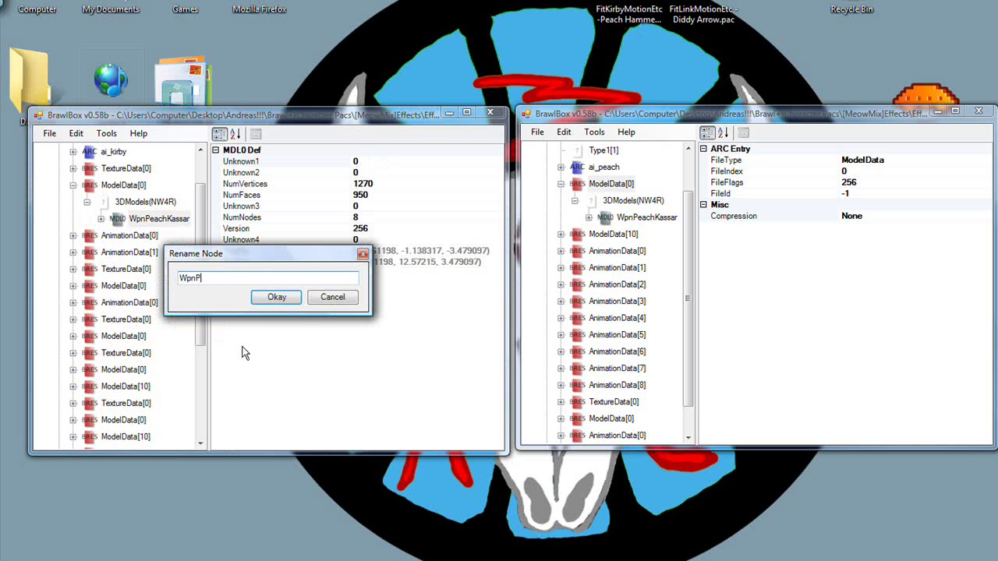
pyautogui.write('KirbyHammer')
pyautogui.press('Return')
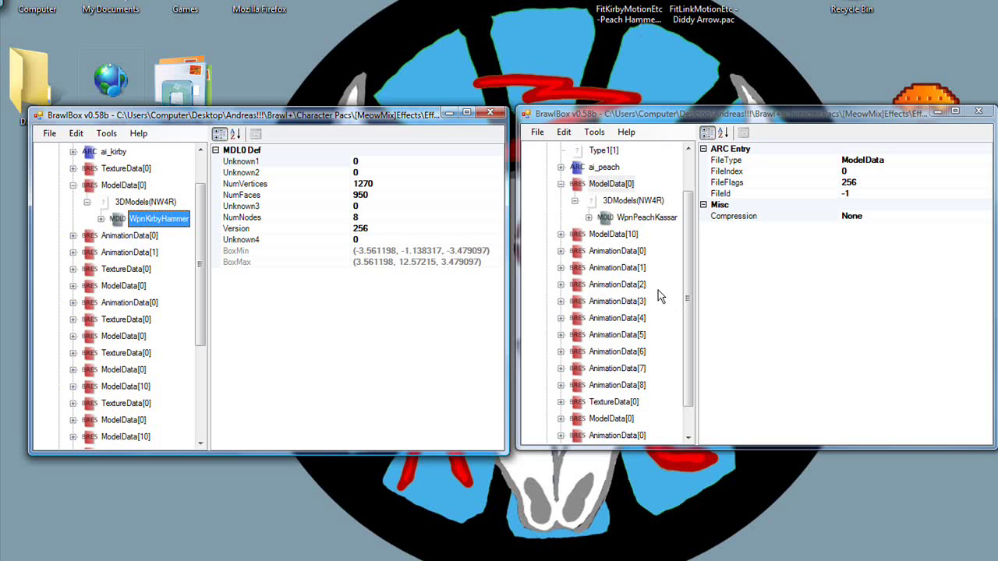
pyautogui.click(613, 235)
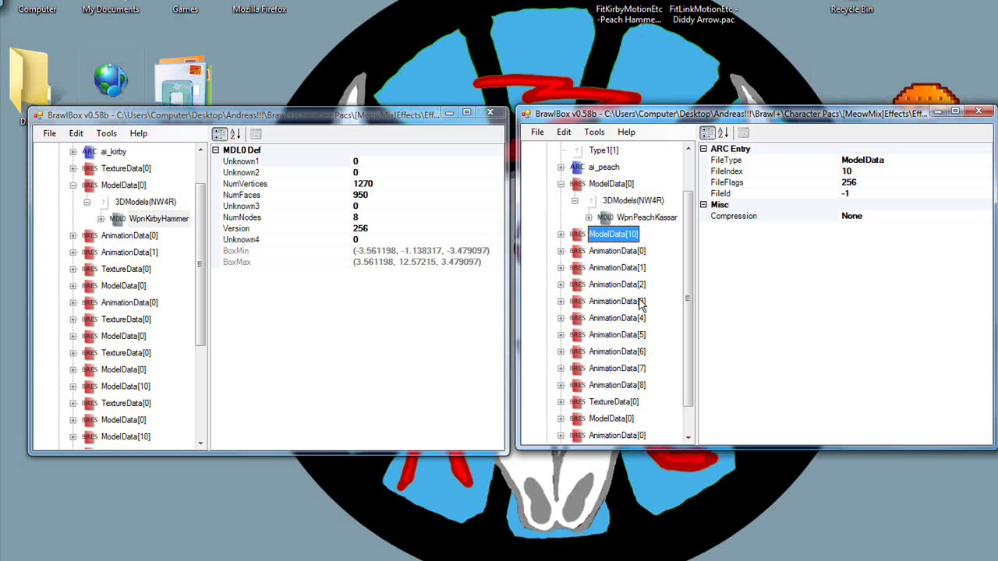
pyautogui.scroll(-1, 641, 304)
pyautogui.click(561, 368)
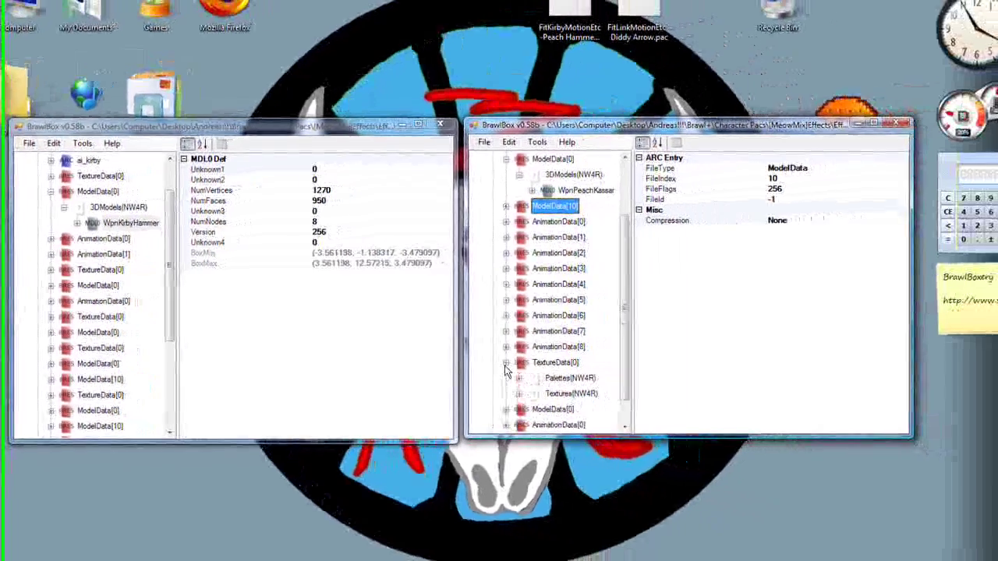
pyautogui.click(519, 393)
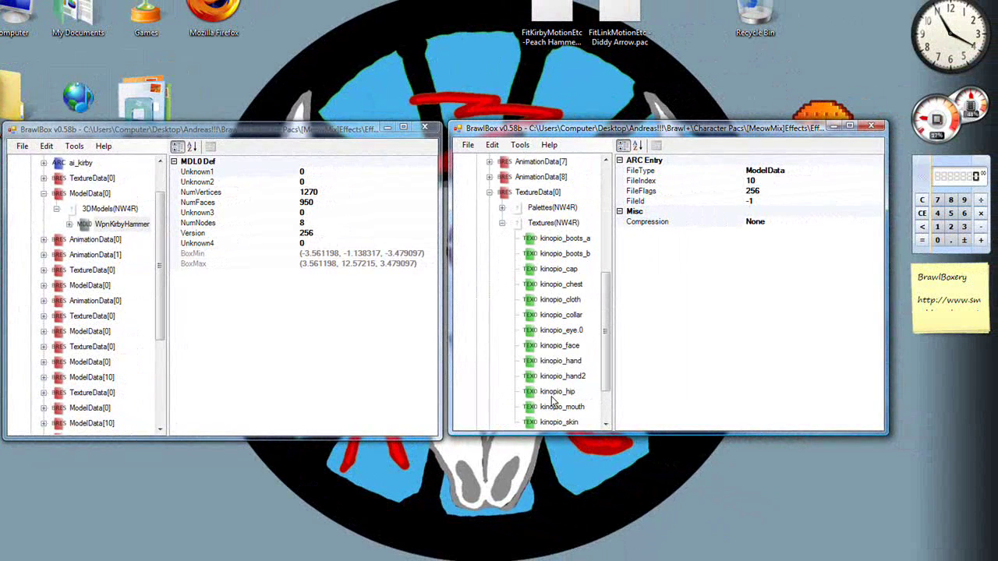
pyautogui.scroll(-2, 593, 374)
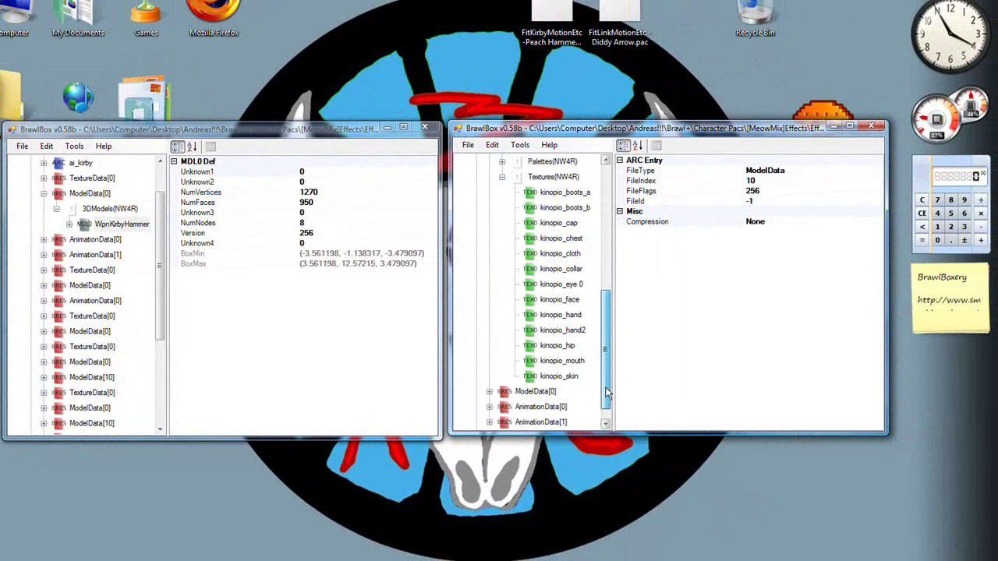
pyautogui.scroll(3, 593, 351)
pyautogui.click(502, 269)
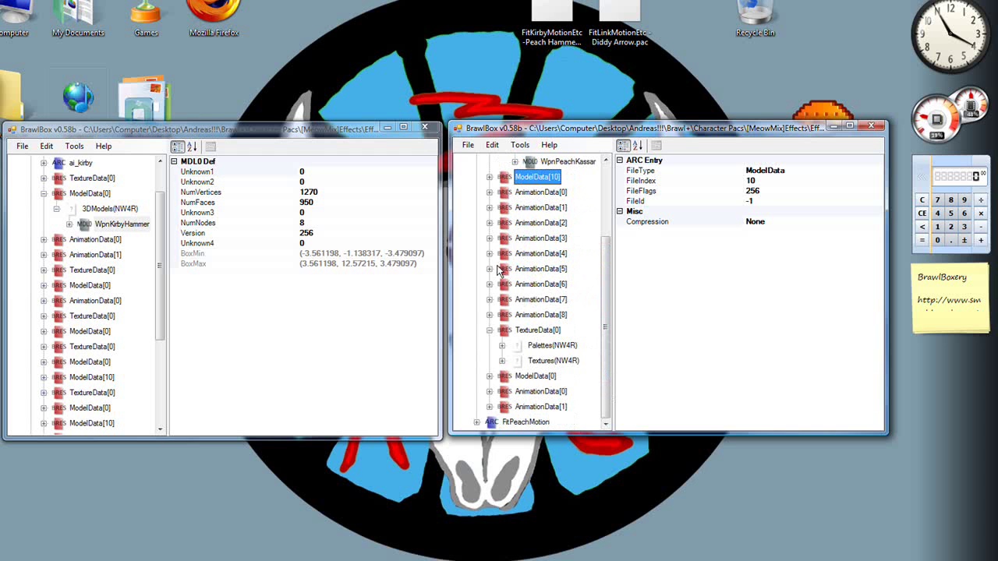
pyautogui.click(489, 330)
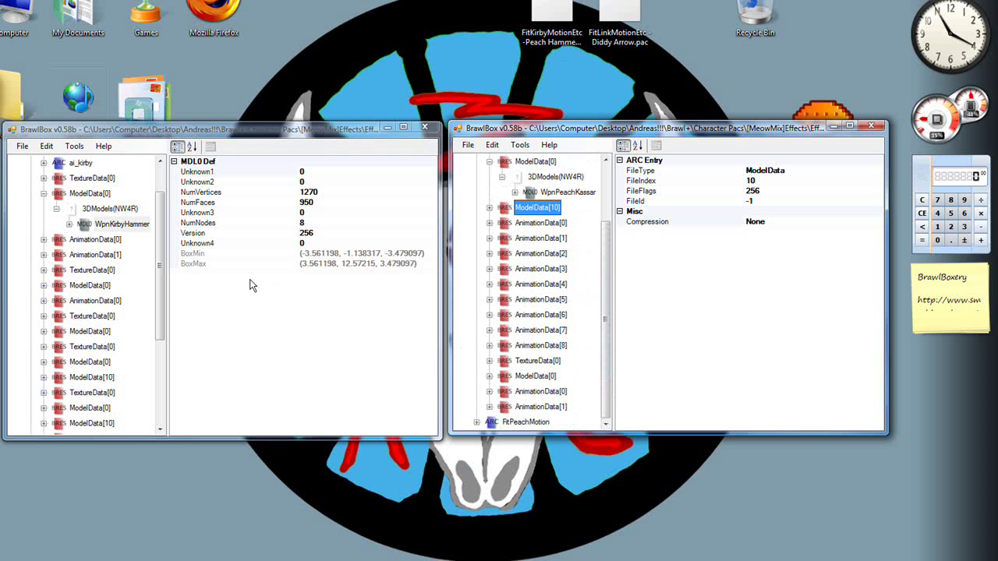
# Step: Save Kirby's archive as FitKirbyMotionEtc -Peach Hammer.pac in the [MeowMix]Effects folder
pyautogui.scroll(2, 100, 288)
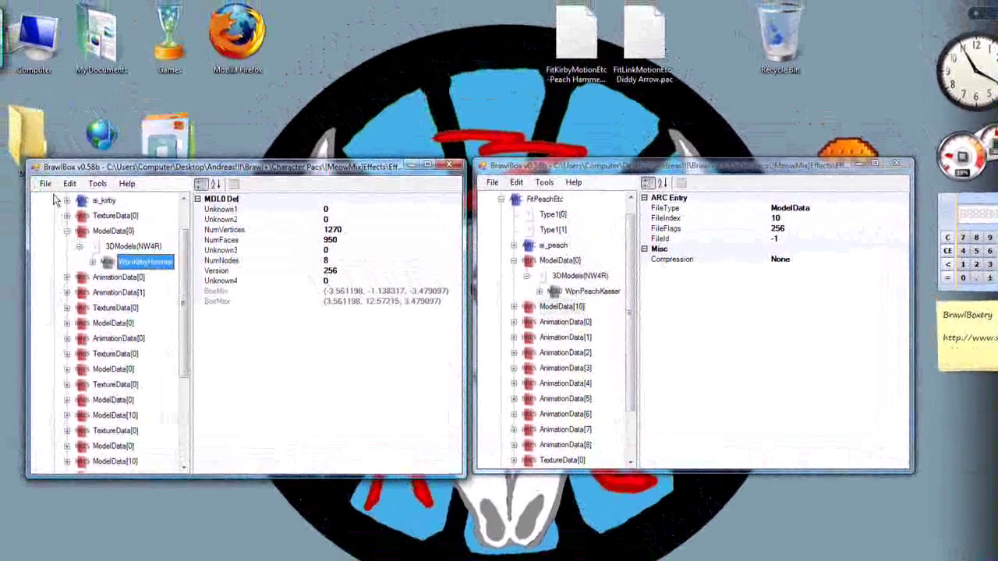
pyautogui.click(22, 146)
pyautogui.click(71, 239)
pyautogui.click(140, 204)
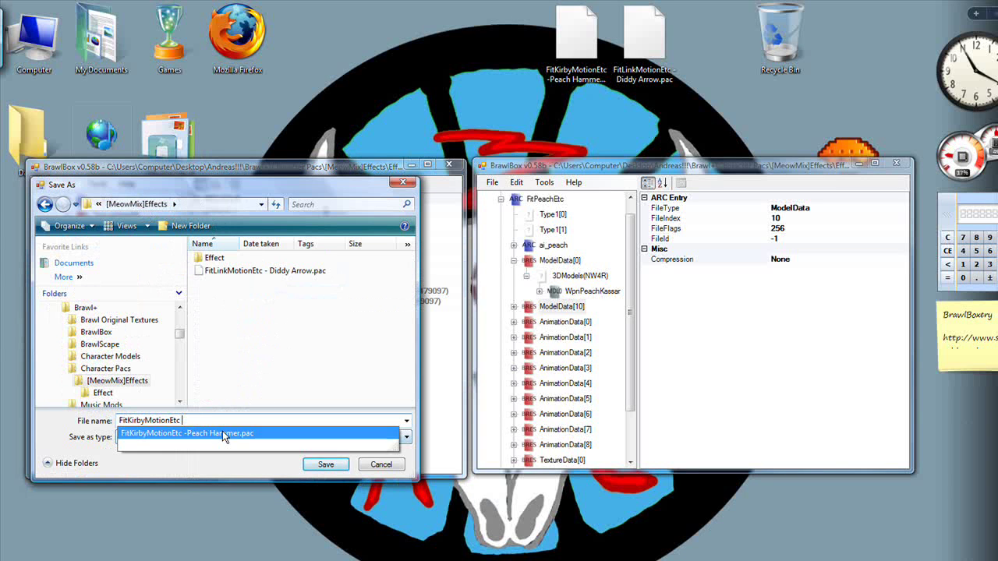
pyautogui.click(224, 434)
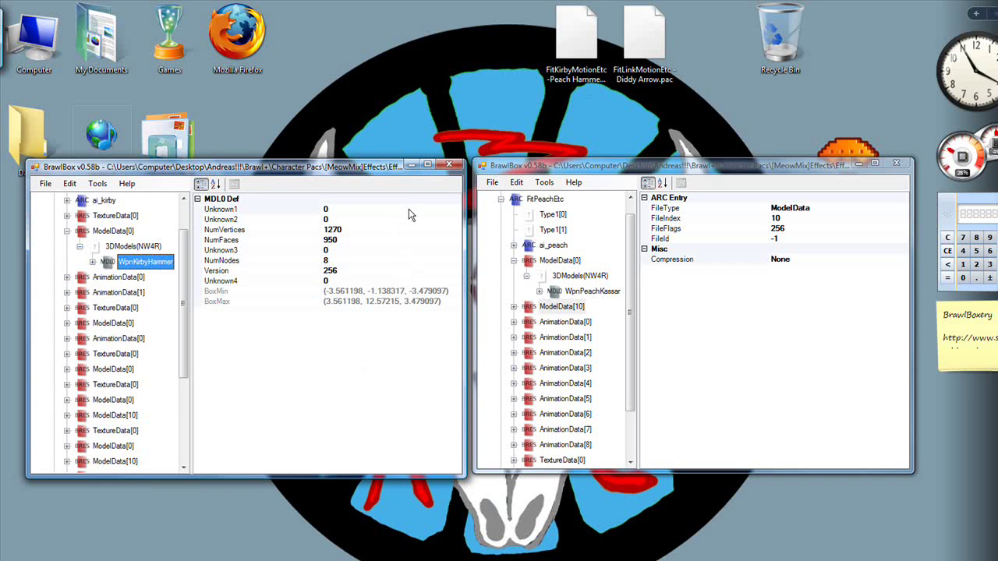
# Step: Close both BrawlBox windows and move the two .pac files to the desktop's left side
pyautogui.click(448, 165)
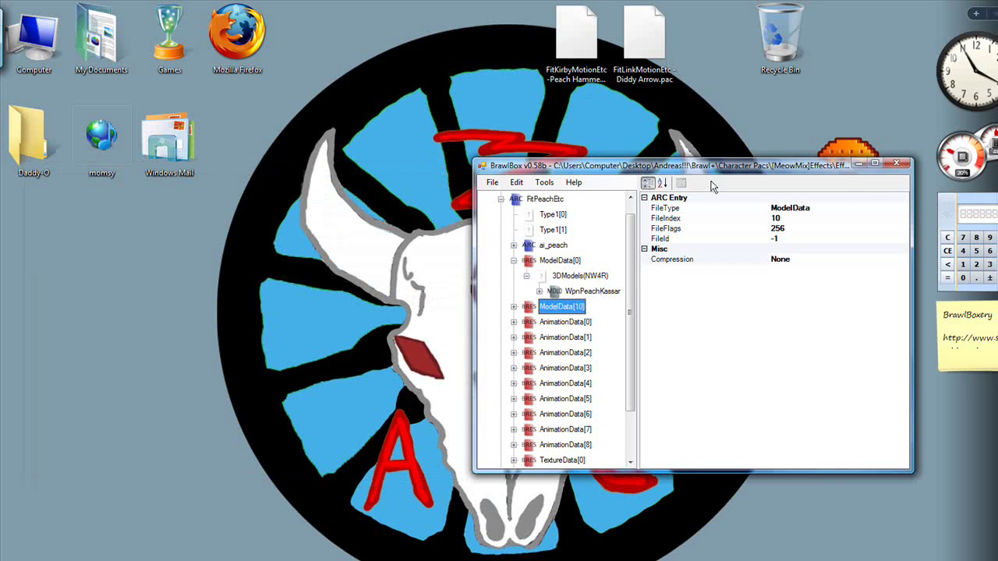
pyautogui.click(896, 164)
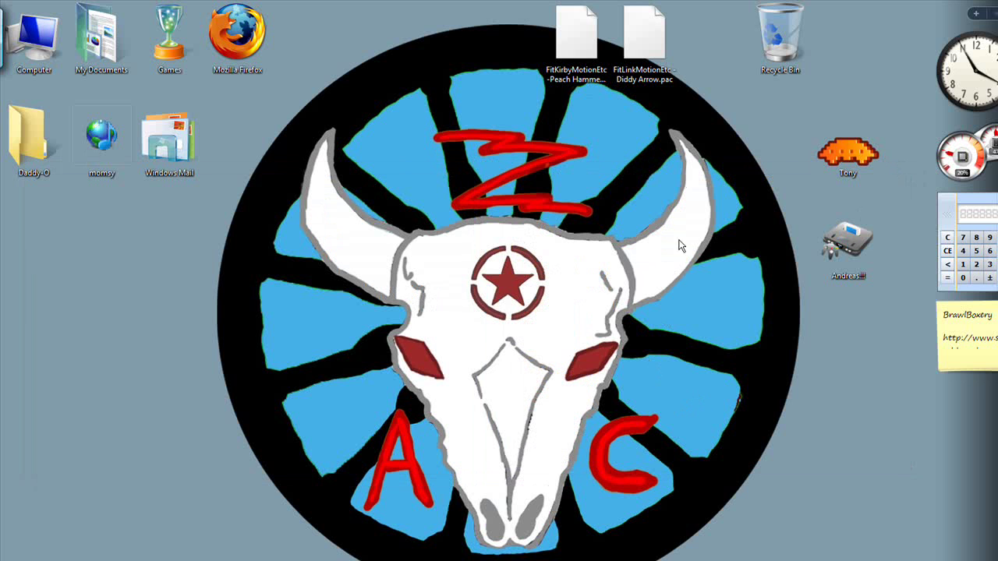
pyautogui.moveTo(682, 136); pyautogui.dragTo(439, 316)
pyautogui.moveTo(615, 300); pyautogui.dragTo(335, 456)
pyautogui.moveTo(441, 343); pyautogui.dragTo(66, 332)
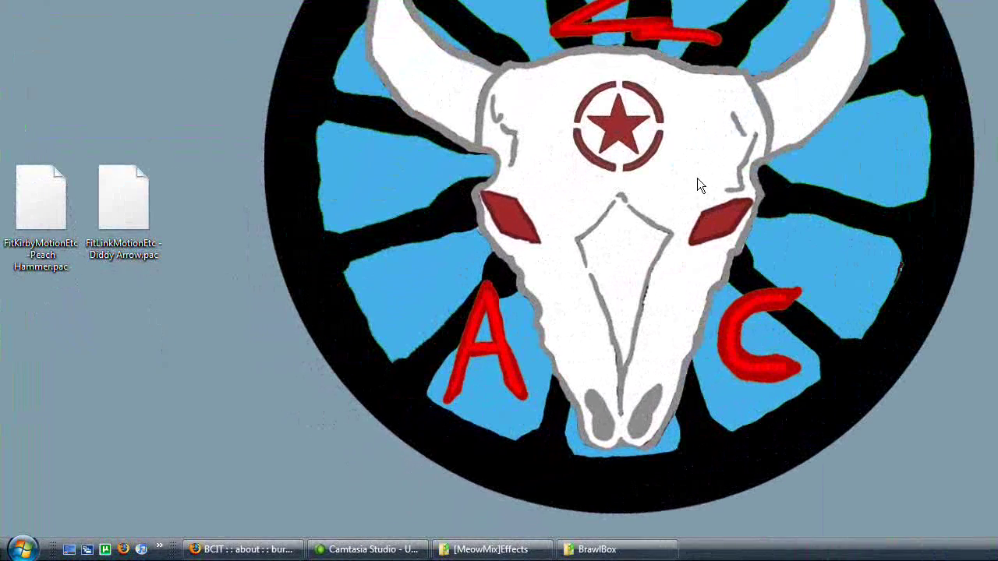
pyautogui.moveTo(683, 75); pyautogui.dragTo(558, 170)
pyautogui.moveTo(254, 558)
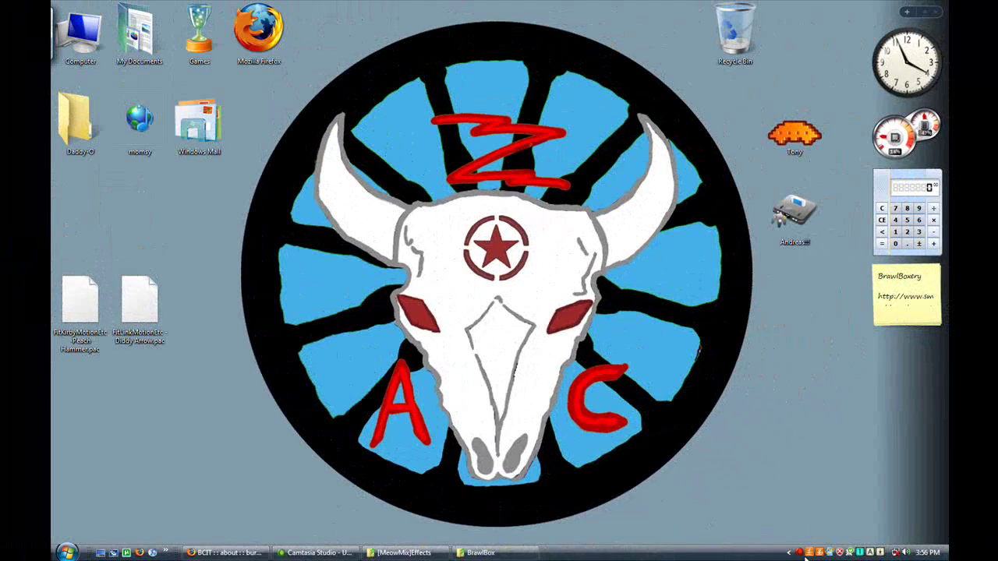
# Step: Show Camtasia Recorder's window with the 06:47, 6115-frame recording statistics
pyautogui.click(801, 552)
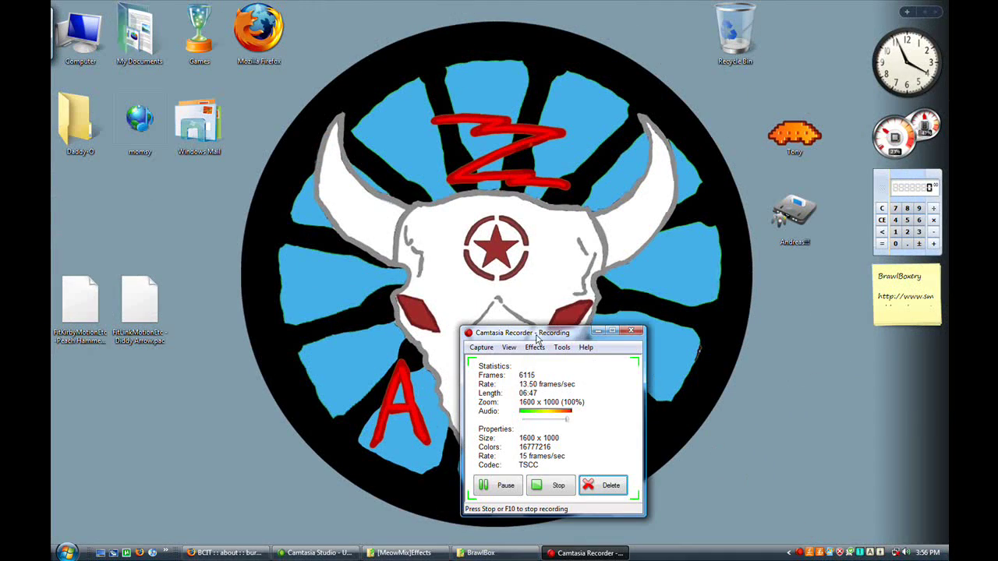